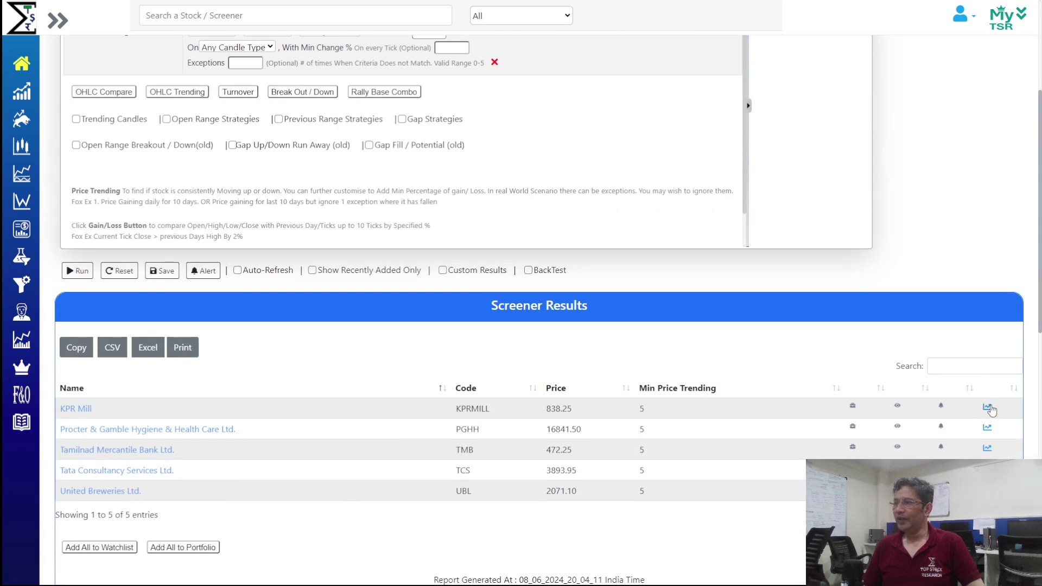
Review the interactive charts of KPR Mill, PGHH, TMB and TCS from the screener results, and close the chart window
{"action": "left_click", "coordinate": [987, 407]}
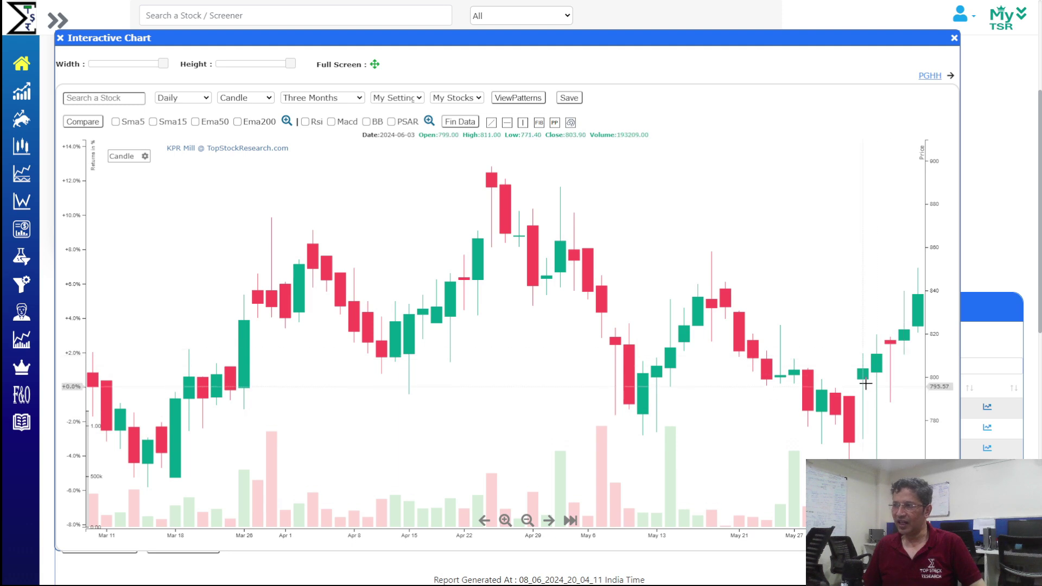
{"action": "left_click", "coordinate": [930, 75]}
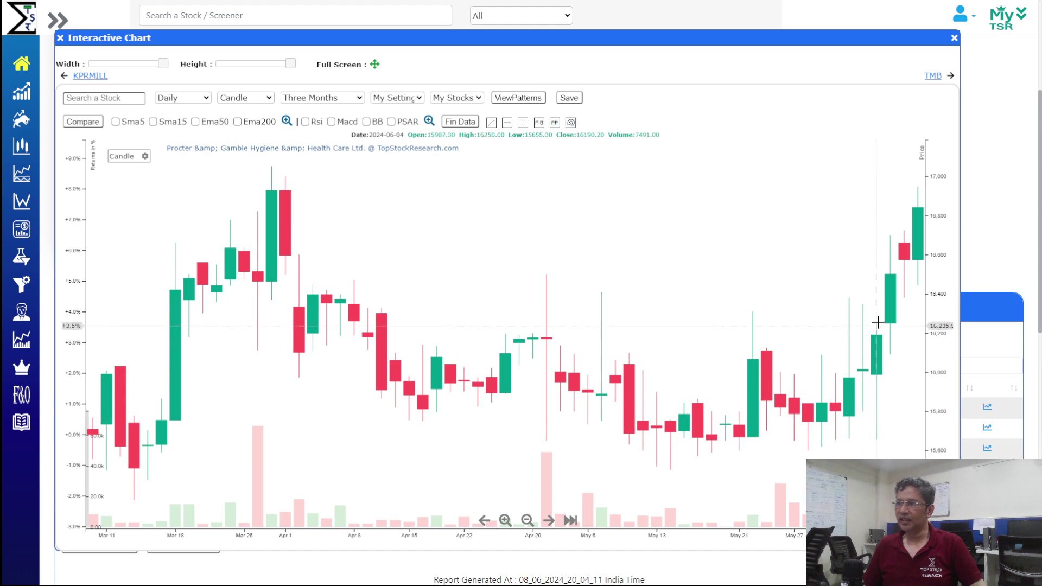
{"action": "left_click", "coordinate": [932, 78]}
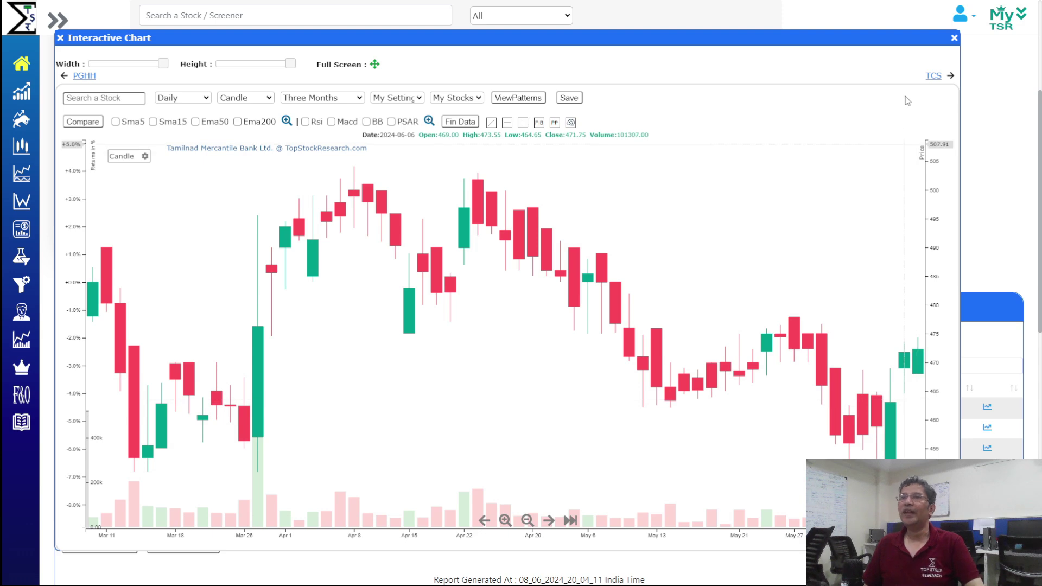
{"action": "left_click", "coordinate": [933, 78]}
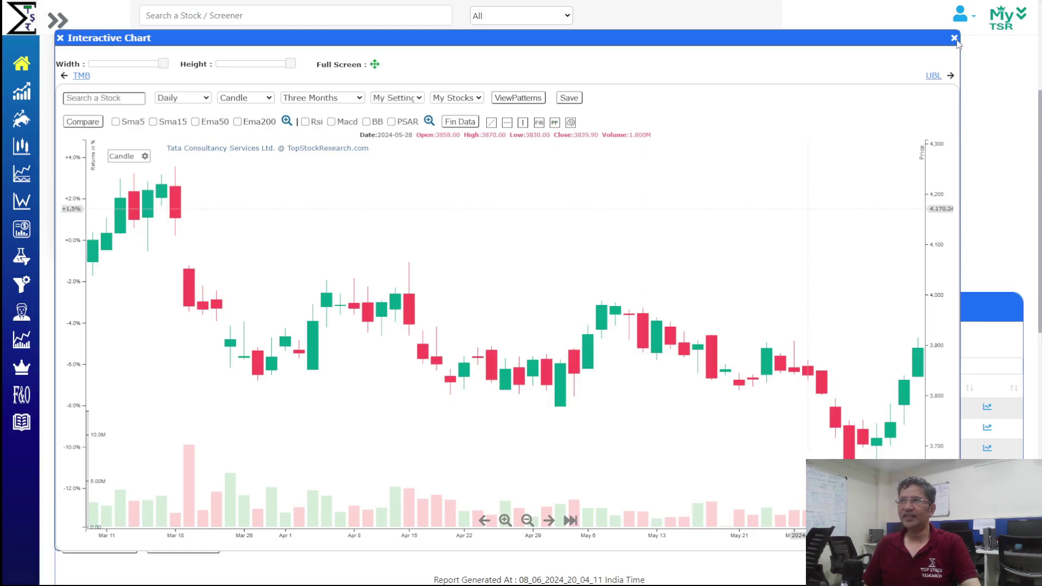
{"action": "left_click", "coordinate": [954, 38]}
Set the OHLC Trending filter to a minimum of 8 ticks with 1 exception and run the screener
{"action": "scroll", "coordinate": [608, 260], "scroll_direction": "up", "scroll_amount": 4}
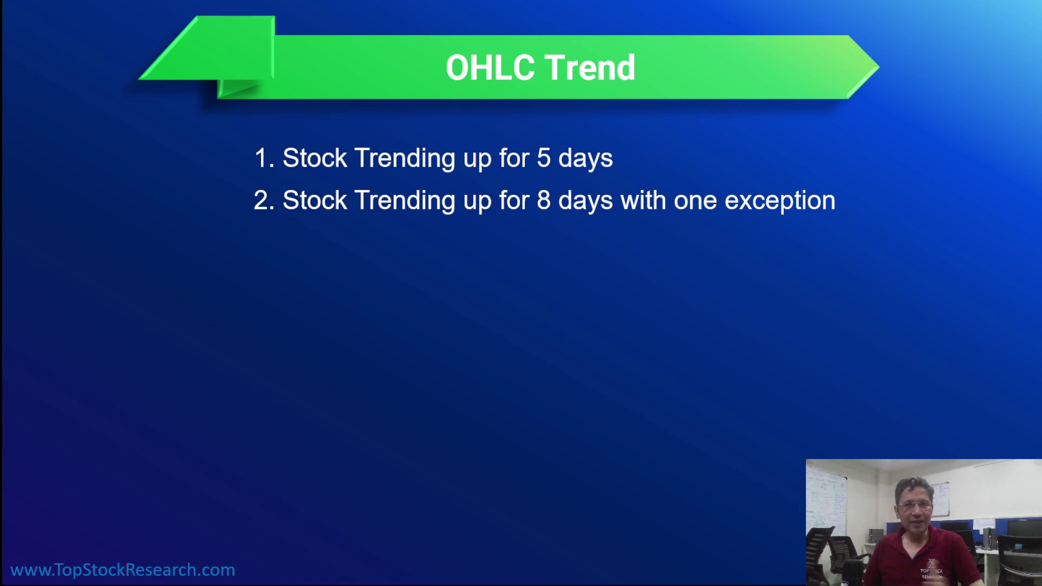
{"action": "key", "text": "alt+Tab"}
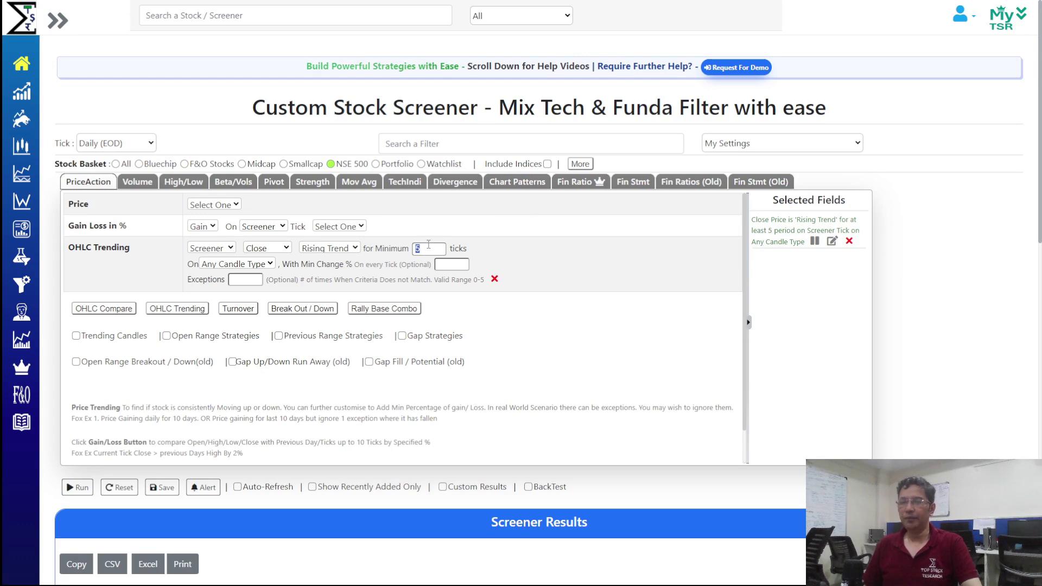
{"action": "left_click", "coordinate": [242, 279]}
{"action": "type", "text": "1"}
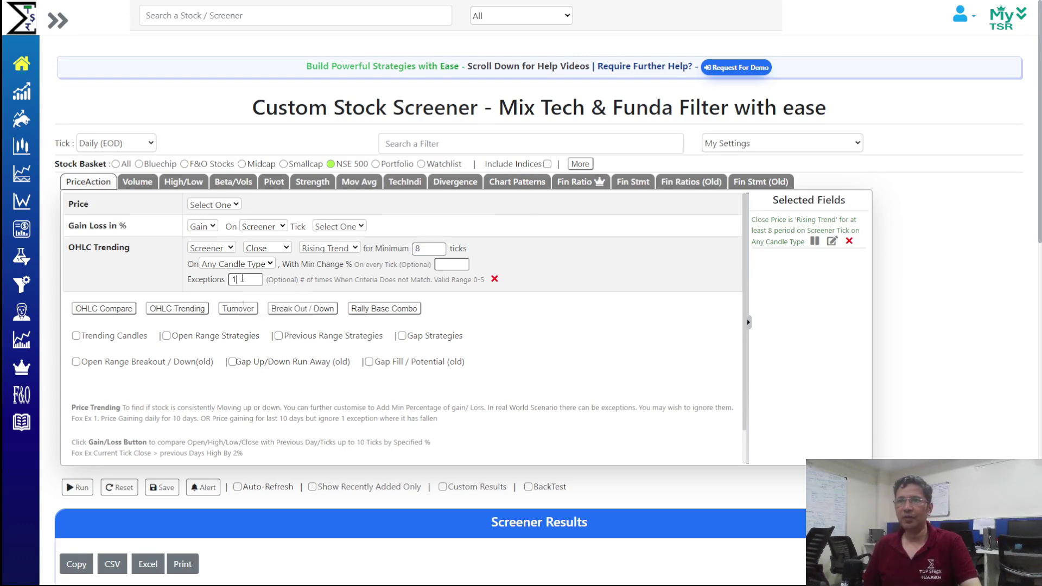
{"action": "left_click", "coordinate": [606, 340]}
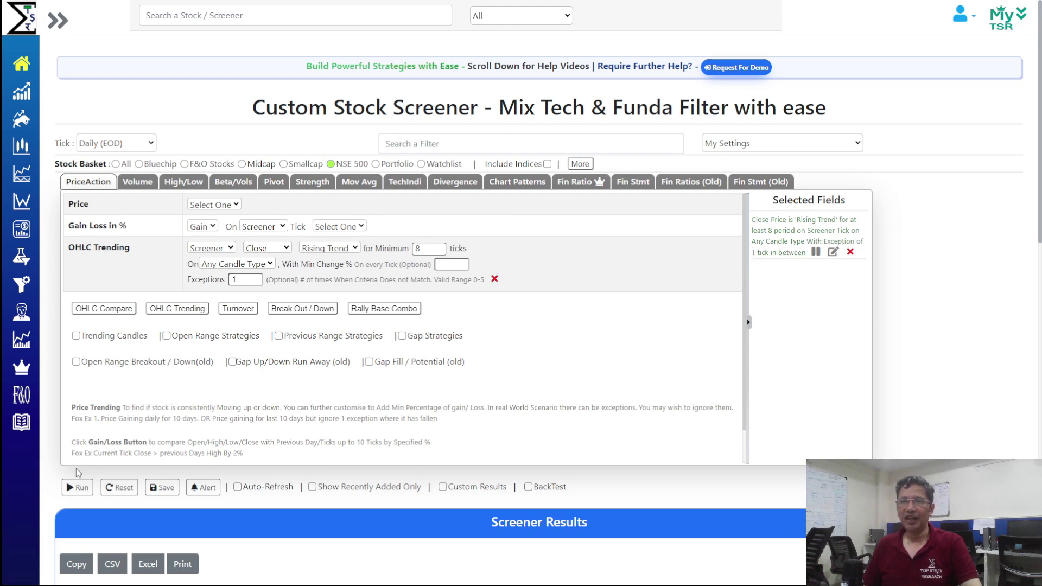
{"action": "left_click", "coordinate": [79, 487]}
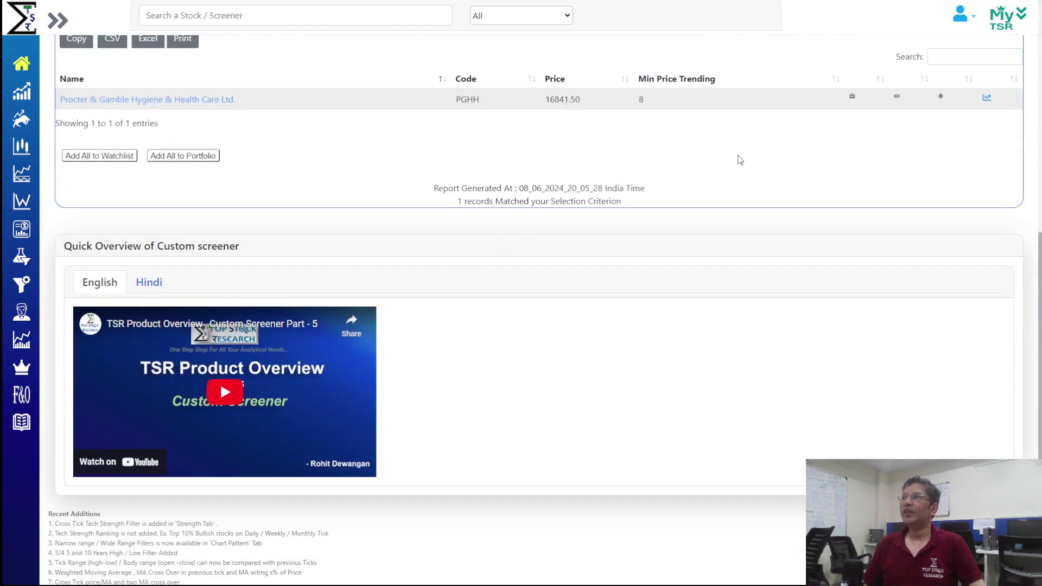
Examine the chart of Procter & Gamble Hygiene & Health Care from the results and close it
{"action": "left_click", "coordinate": [986, 100]}
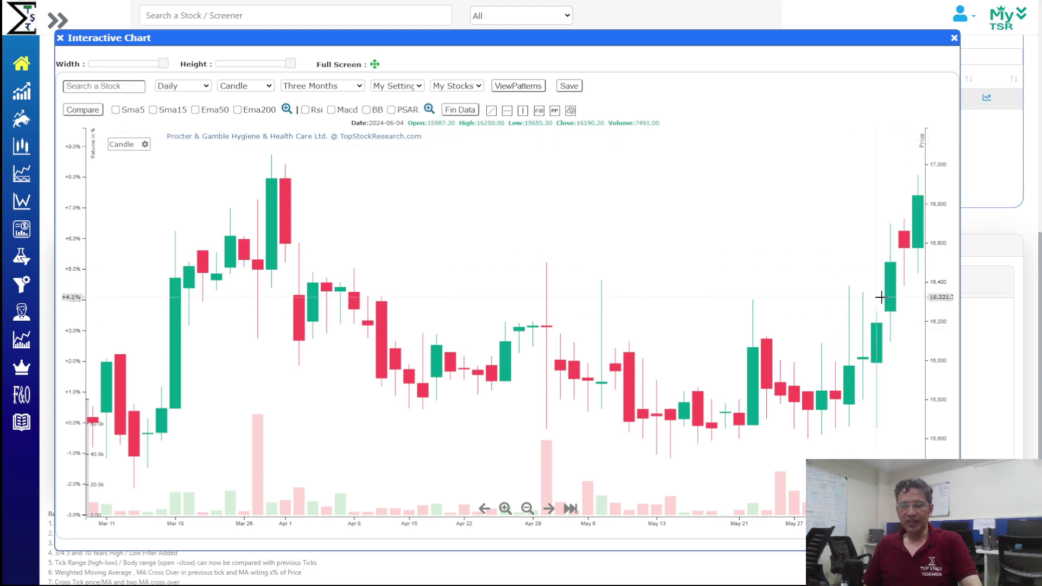
{"action": "left_click", "coordinate": [953, 38]}
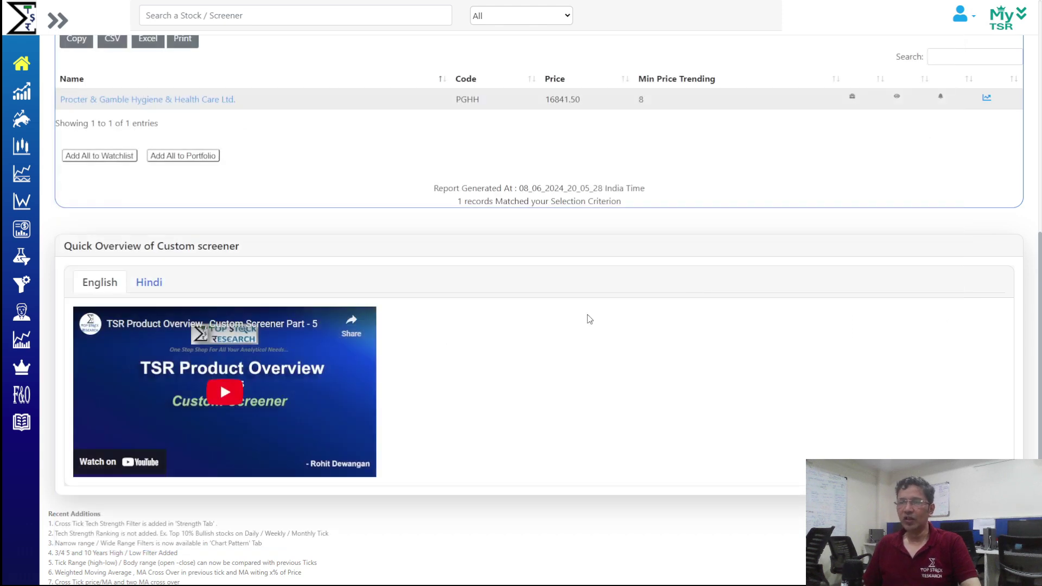
Change the OHLC Trending filter to a minimum of 5 ticks with a 1% minimum change and no exceptions
{"action": "scroll", "coordinate": [606, 337], "scroll_direction": "up", "scroll_amount": 5}
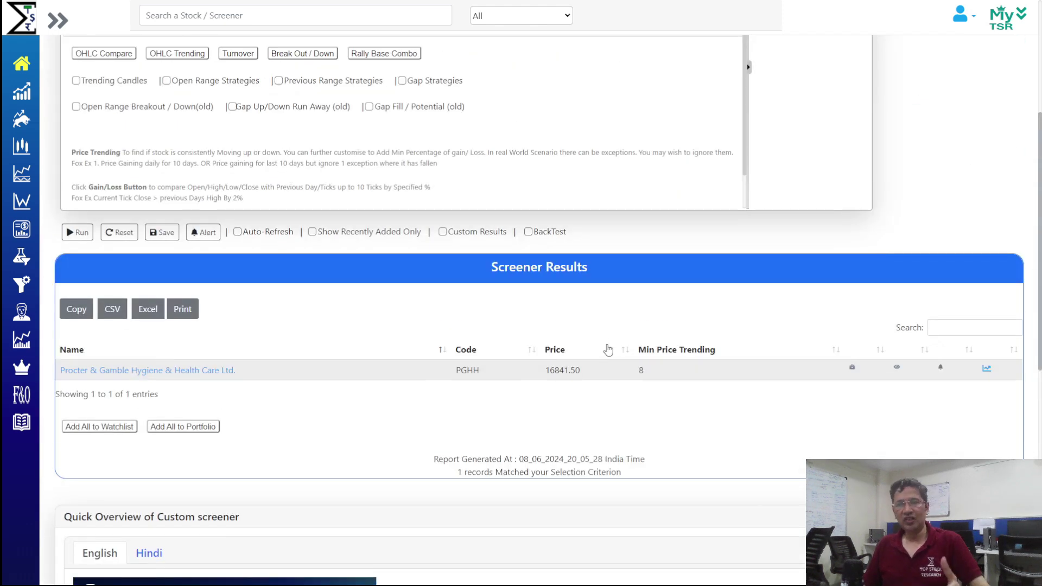
{"action": "scroll", "coordinate": [580, 355], "scroll_direction": "up", "scroll_amount": 5}
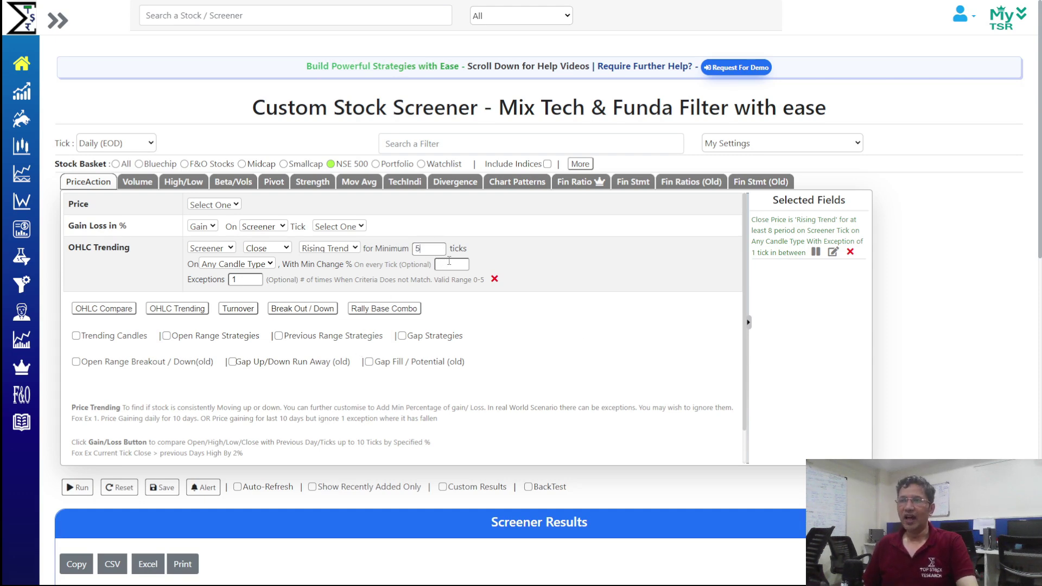
{"action": "left_click", "coordinate": [449, 264]}
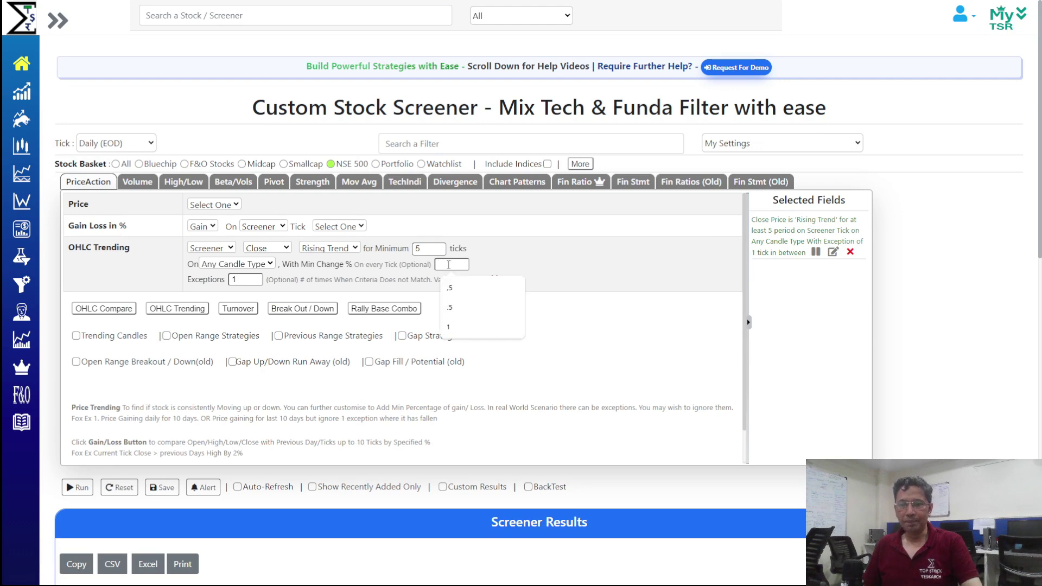
{"action": "type", "text": "1"}
{"action": "left_click", "coordinate": [245, 277]}
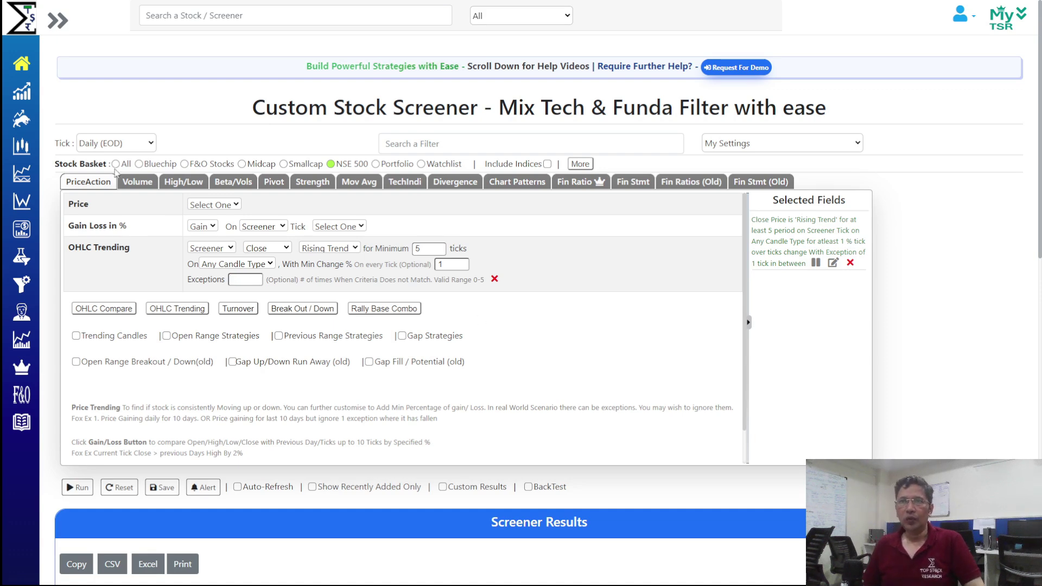
Set the screener's tick to Weekly and run the screener
{"action": "left_click", "coordinate": [140, 144]}
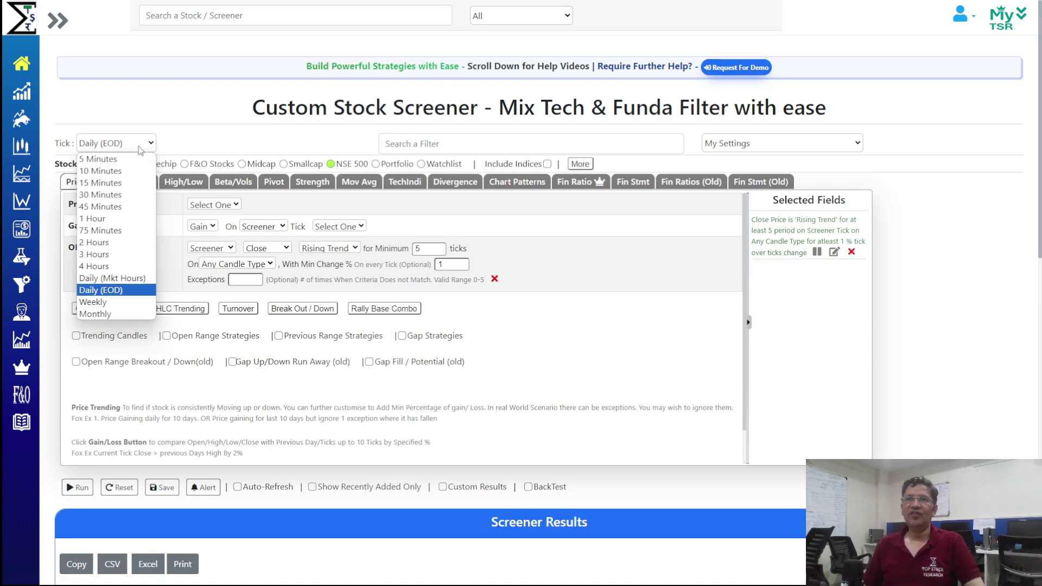
{"action": "left_click", "coordinate": [135, 302]}
{"action": "scroll", "coordinate": [122, 134], "scroll_direction": "down", "scroll_amount": 10}
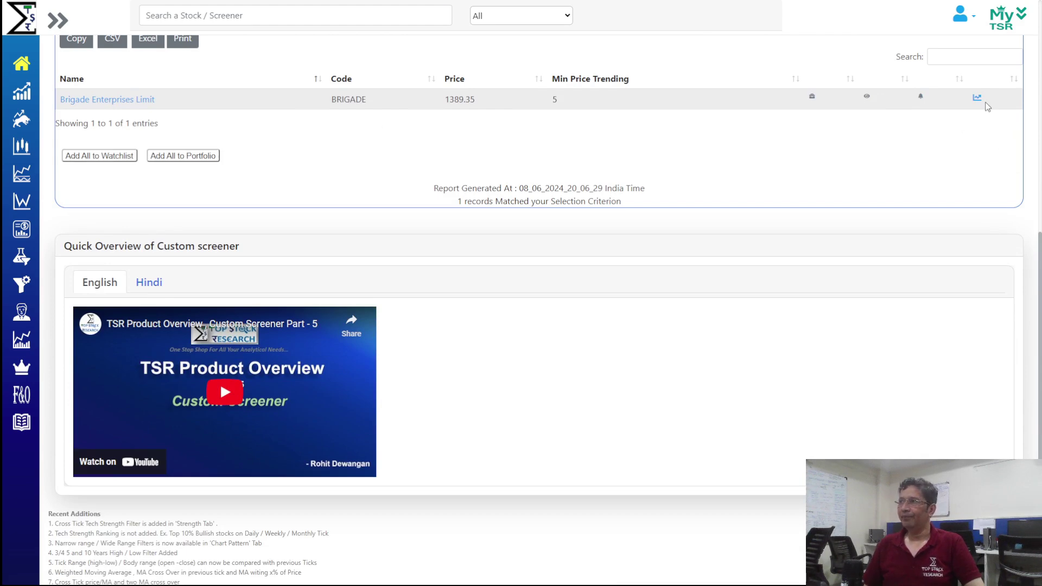
View the chart of Brigade Enterprises from the screener results
{"action": "left_click", "coordinate": [977, 99]}
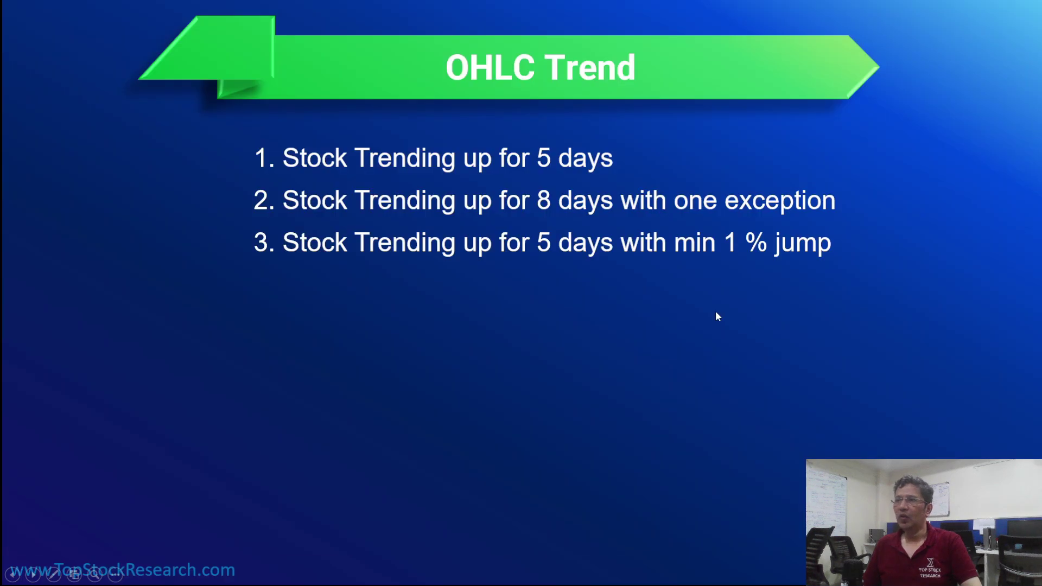
{"action": "left_click", "coordinate": [715, 310]}
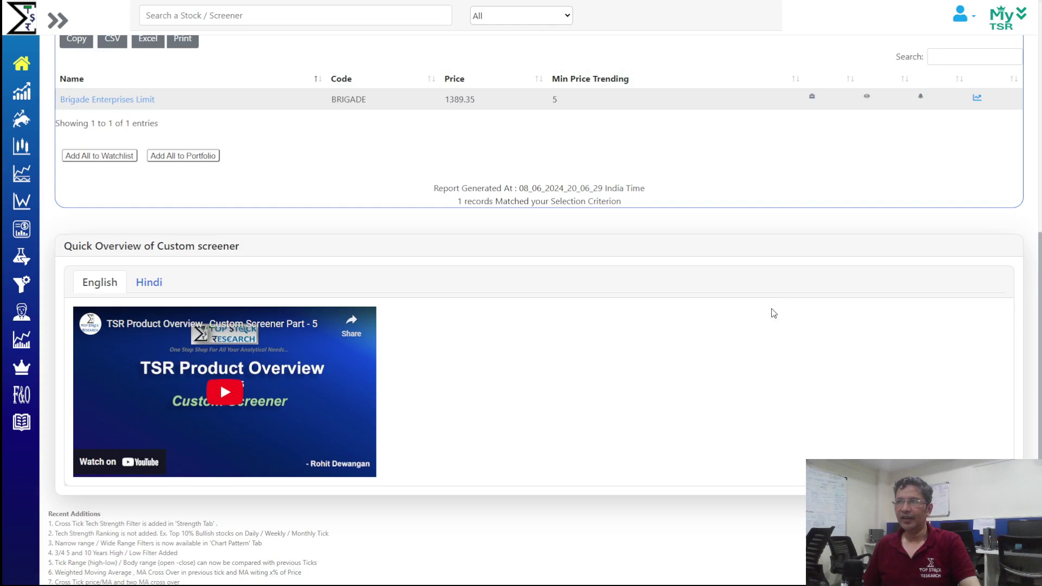
Clear the minimum change percentage from the OHLC Trending filter and rerun the screener
{"action": "scroll", "coordinate": [772, 309], "scroll_direction": "up", "scroll_amount": 10}
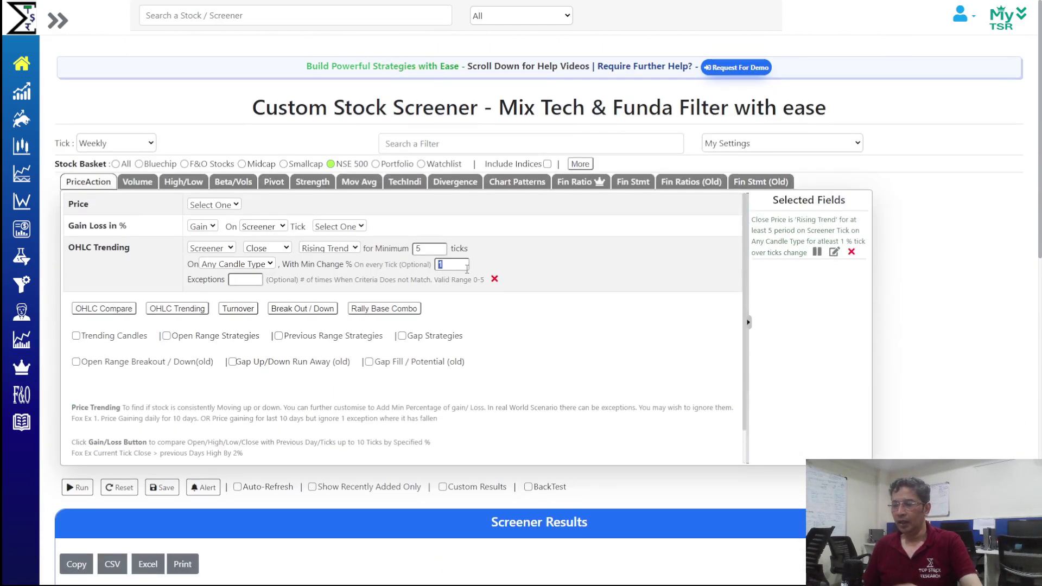
{"action": "key", "text": "BackSpace"}
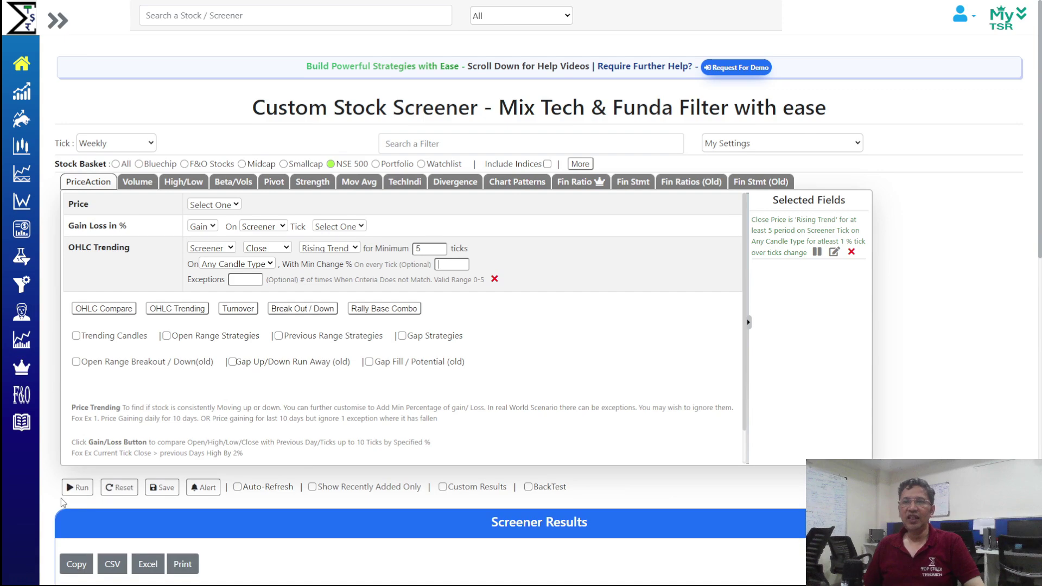
{"action": "left_click", "coordinate": [77, 488]}
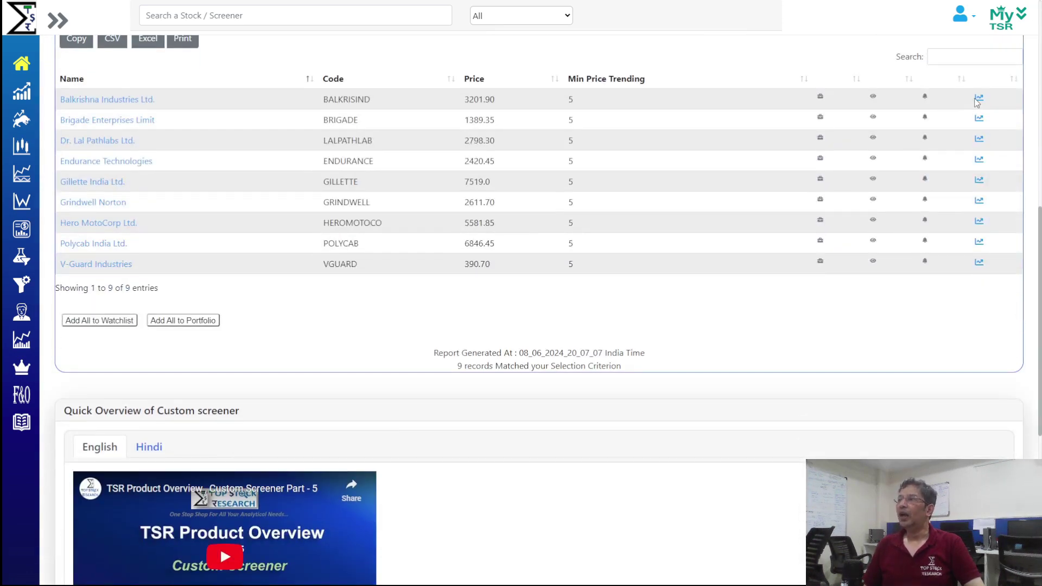
Review the weekly charts of Balkrishna Industries, Brigade Enterprises, Dr. Lal Pathlabs and Endurance Technologies, and close the chart window
{"action": "left_click", "coordinate": [978, 99]}
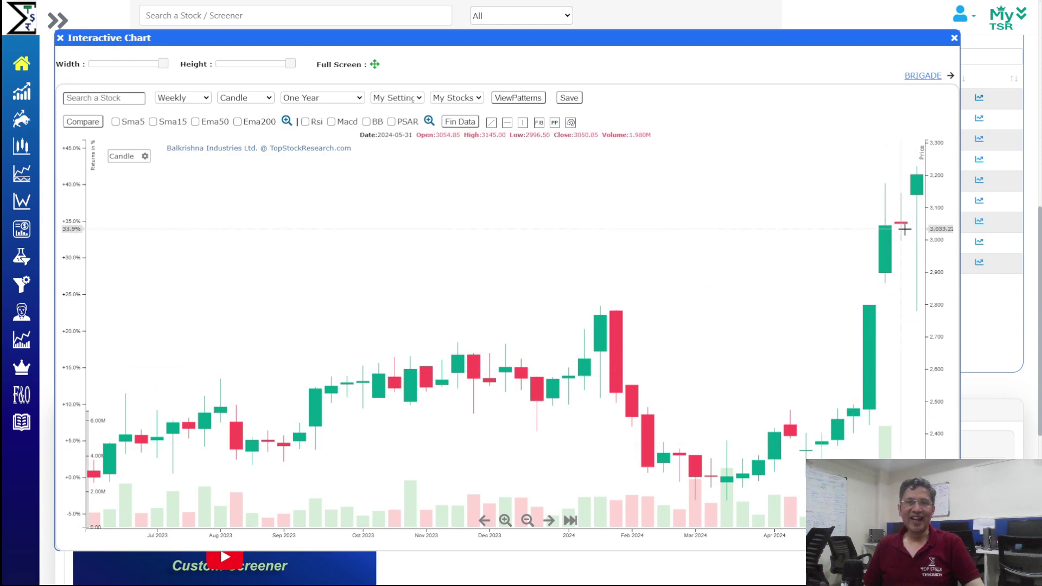
{"action": "left_click", "coordinate": [927, 75]}
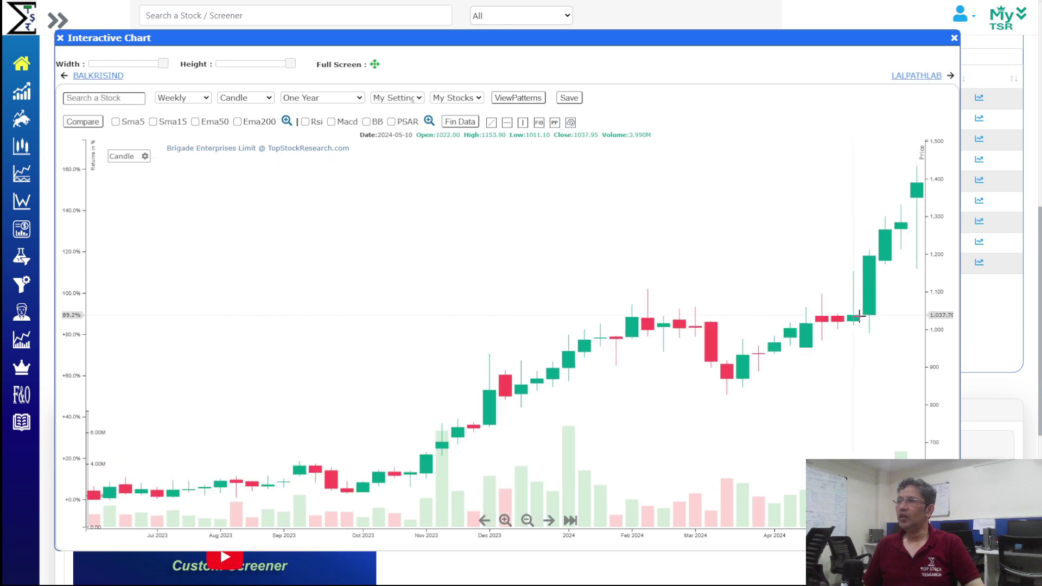
{"action": "left_click", "coordinate": [935, 77]}
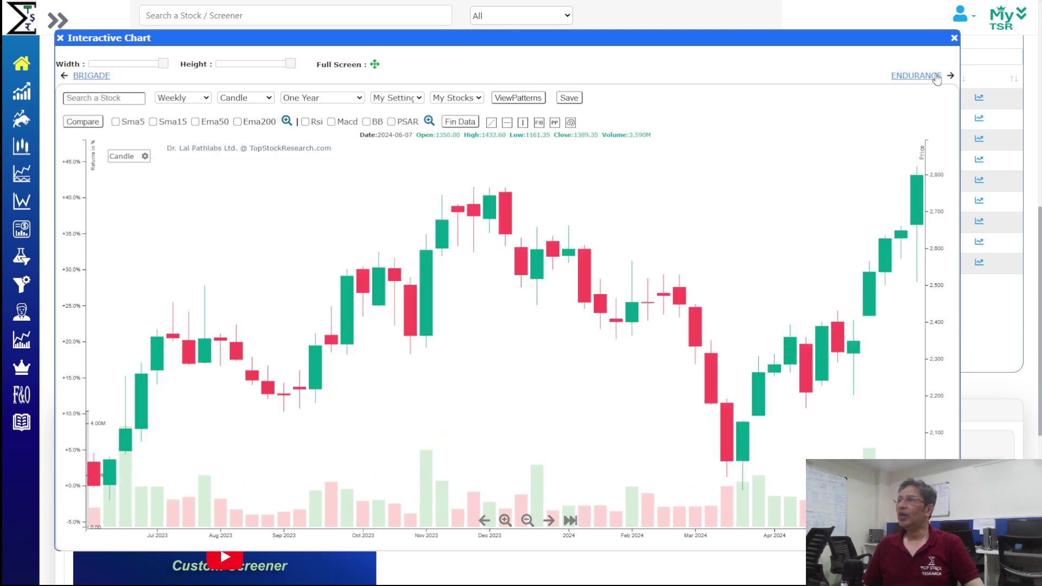
{"action": "left_click", "coordinate": [935, 77]}
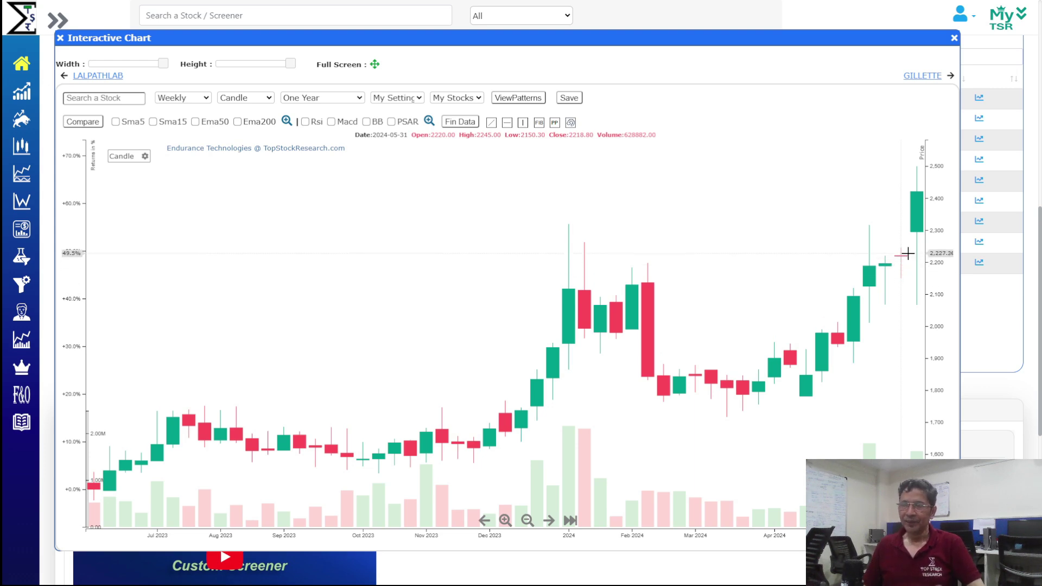
{"action": "left_click", "coordinate": [953, 39]}
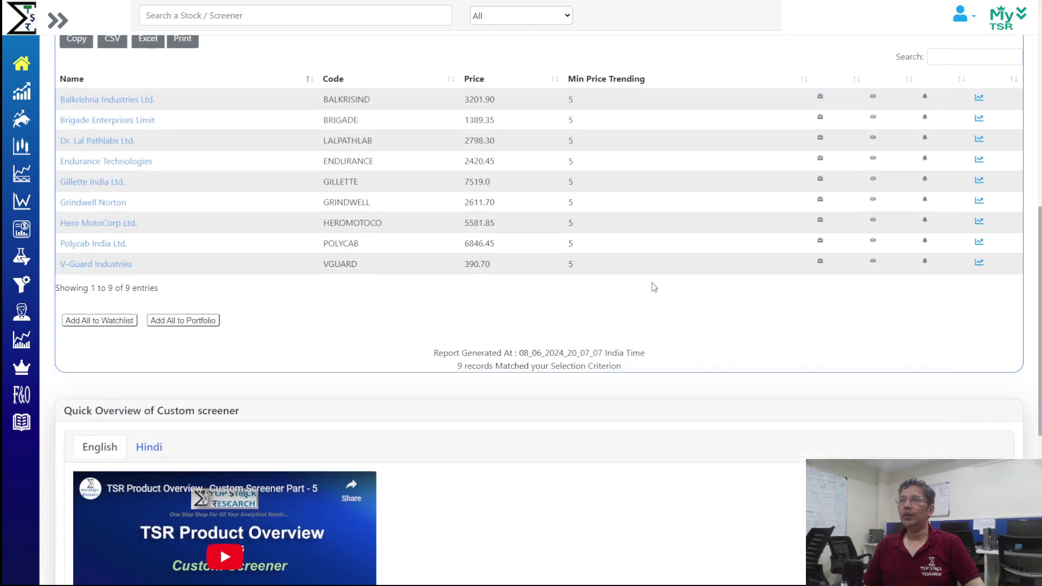
Restrict the OHLC Trending filter to Green Candle and run the screener
{"action": "scroll", "coordinate": [629, 383], "scroll_direction": "up", "scroll_amount": 8}
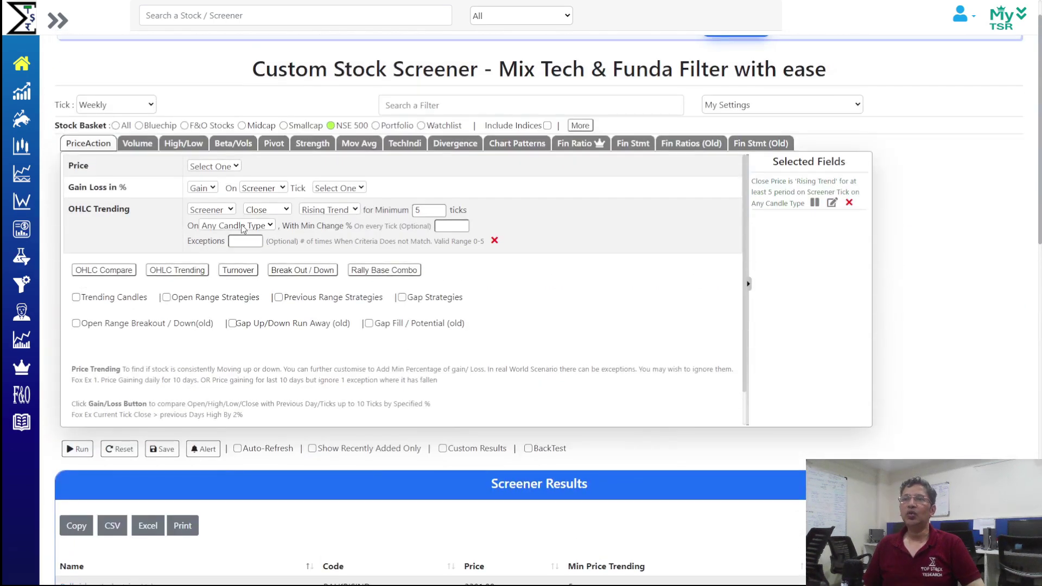
{"action": "left_click", "coordinate": [242, 227]}
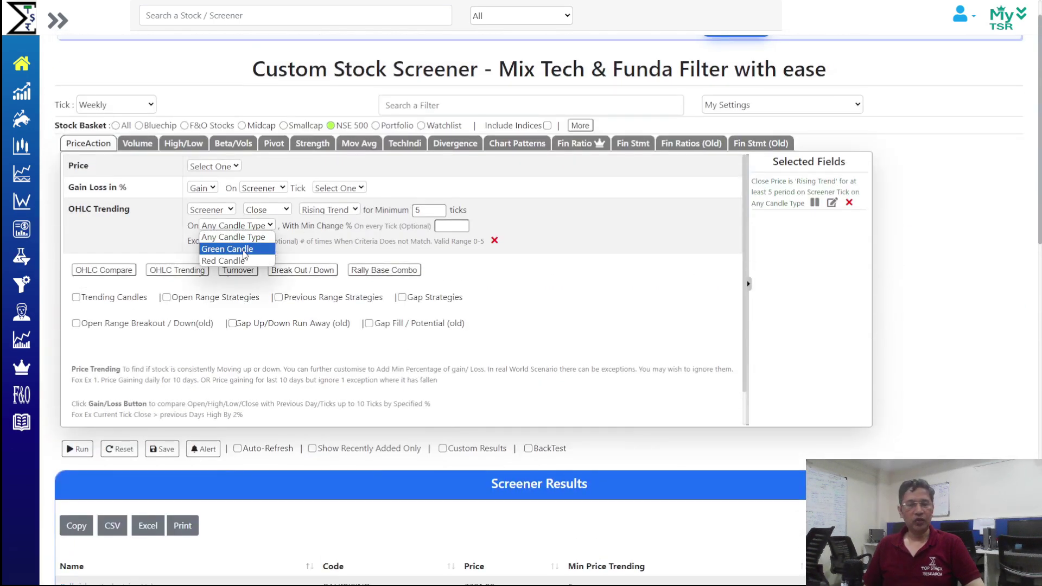
{"action": "left_click", "coordinate": [242, 249]}
{"action": "scroll", "coordinate": [296, 488], "scroll_direction": "down", "scroll_amount": 5}
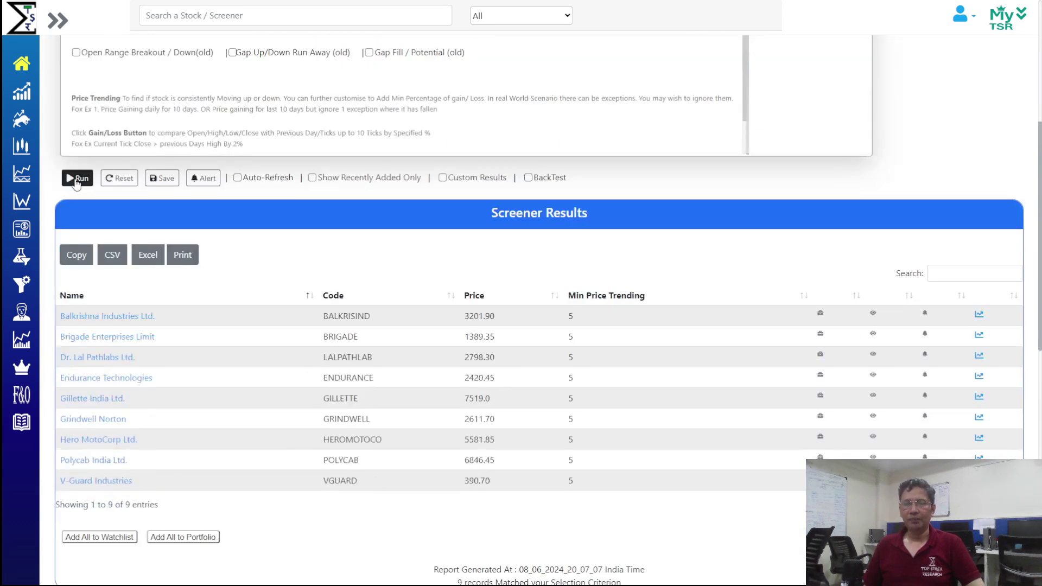
{"action": "left_click", "coordinate": [76, 179]}
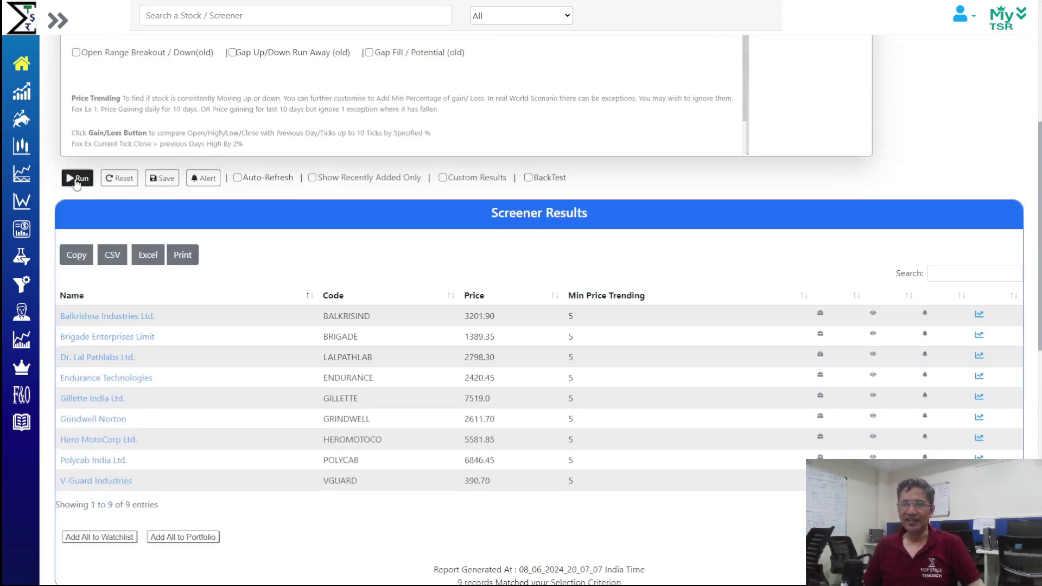
{"action": "scroll", "coordinate": [144, 83], "scroll_direction": "down", "scroll_amount": 4}
{"action": "scroll", "coordinate": [716, 266], "scroll_direction": "up", "scroll_amount": 4}
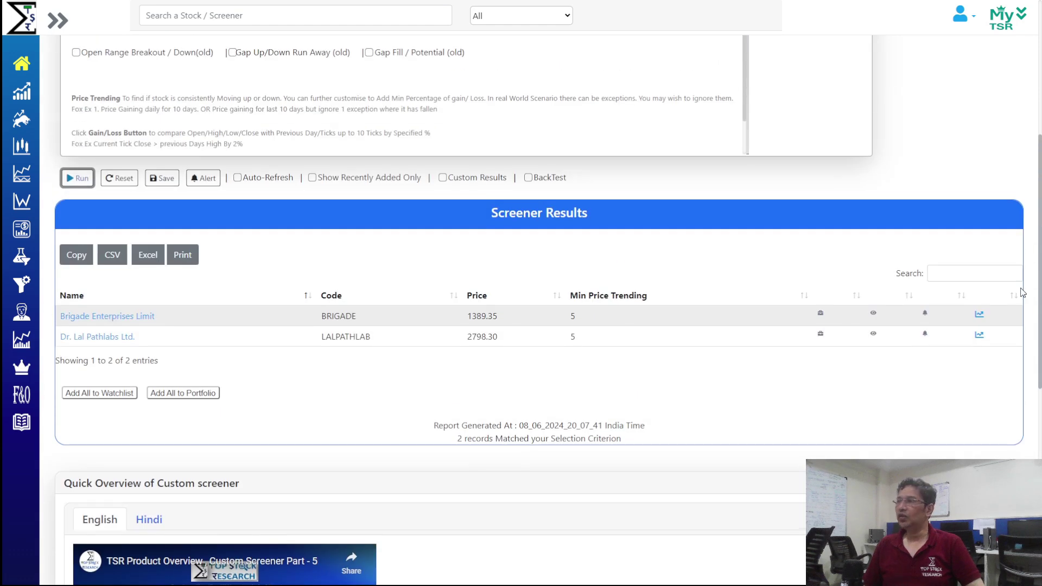
Open the Brigade Enterprises chart from the results and switch its chart type to Candle
{"action": "left_click", "coordinate": [980, 315]}
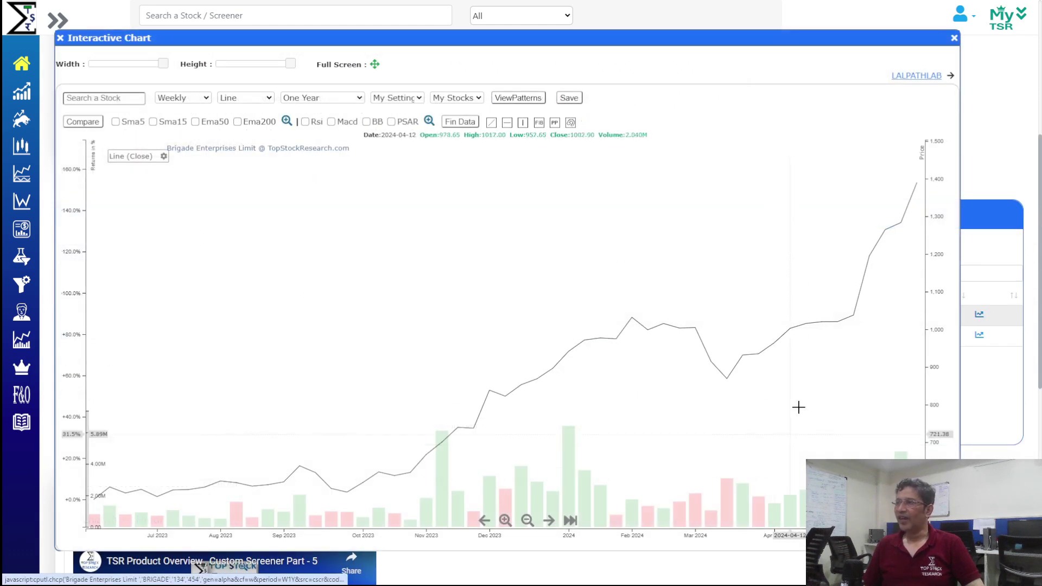
{"action": "left_click", "coordinate": [247, 99]}
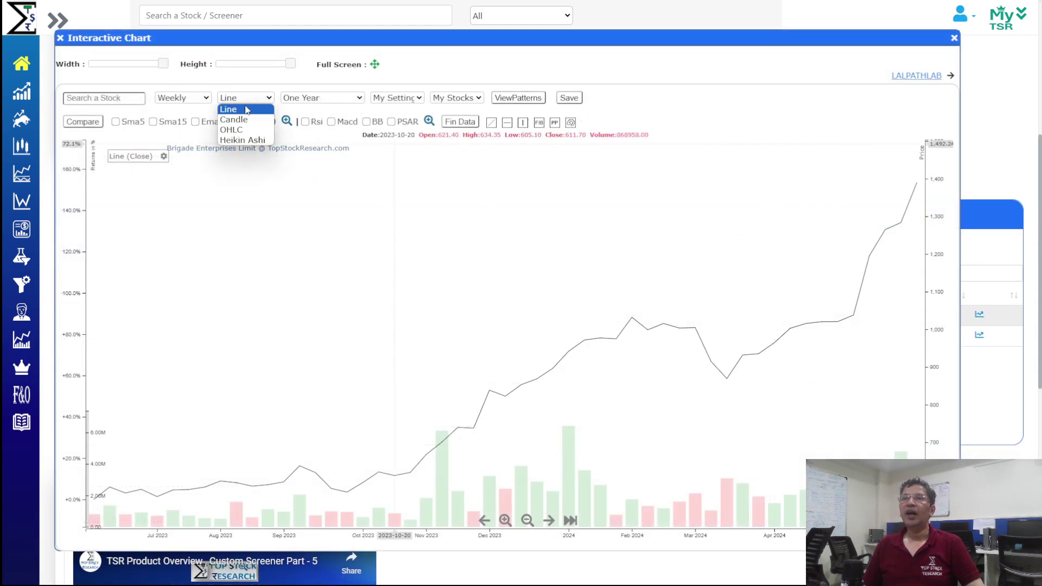
{"action": "left_click", "coordinate": [238, 115]}
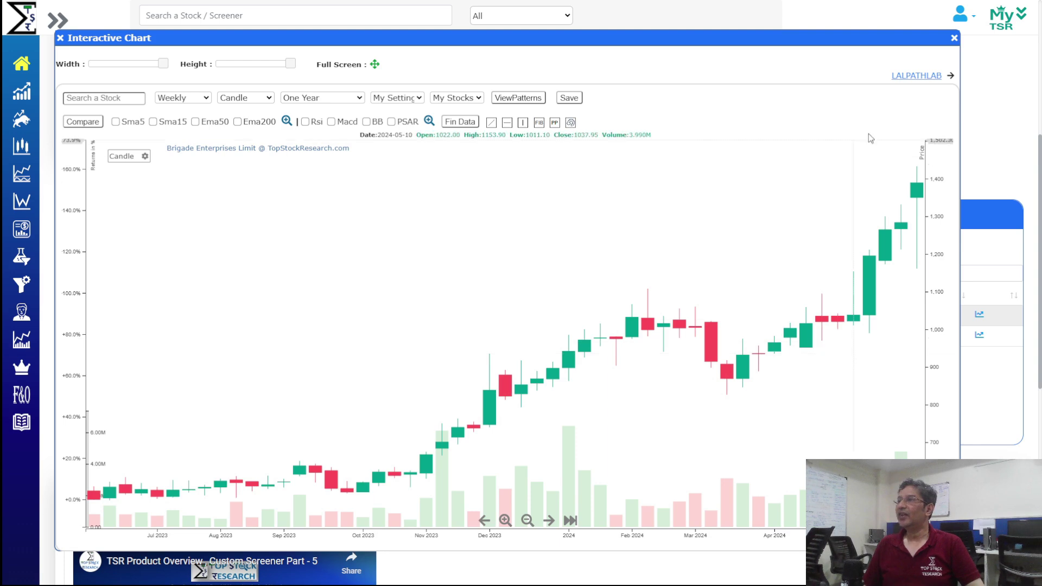
Review the weekly candle chart of Dr. Lal Pathlabs and close the chart window
{"action": "left_click", "coordinate": [916, 76]}
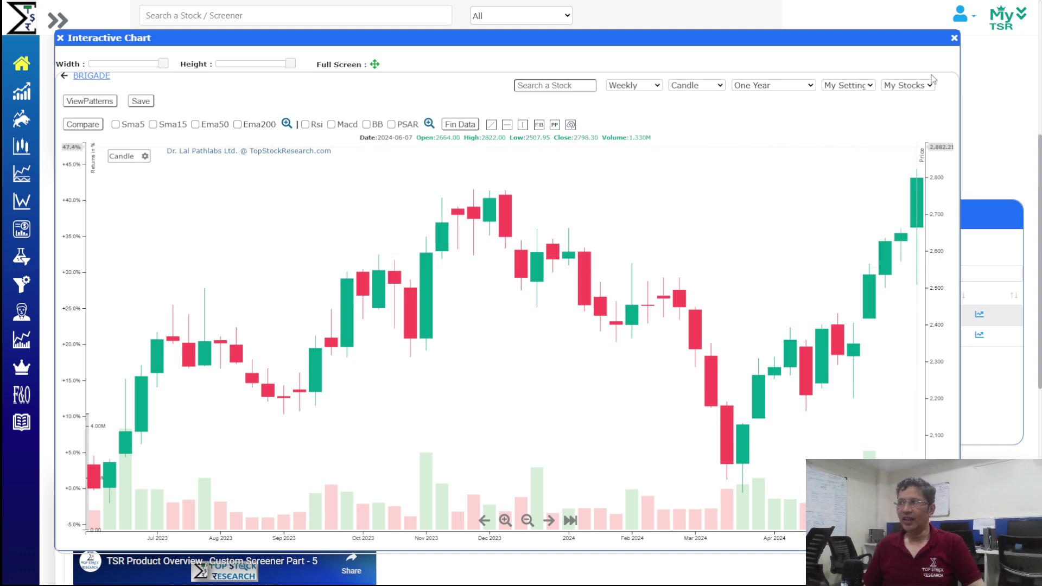
{"action": "left_click", "coordinate": [953, 38]}
{"action": "scroll", "coordinate": [719, 447], "scroll_direction": "up", "scroll_amount": 5}
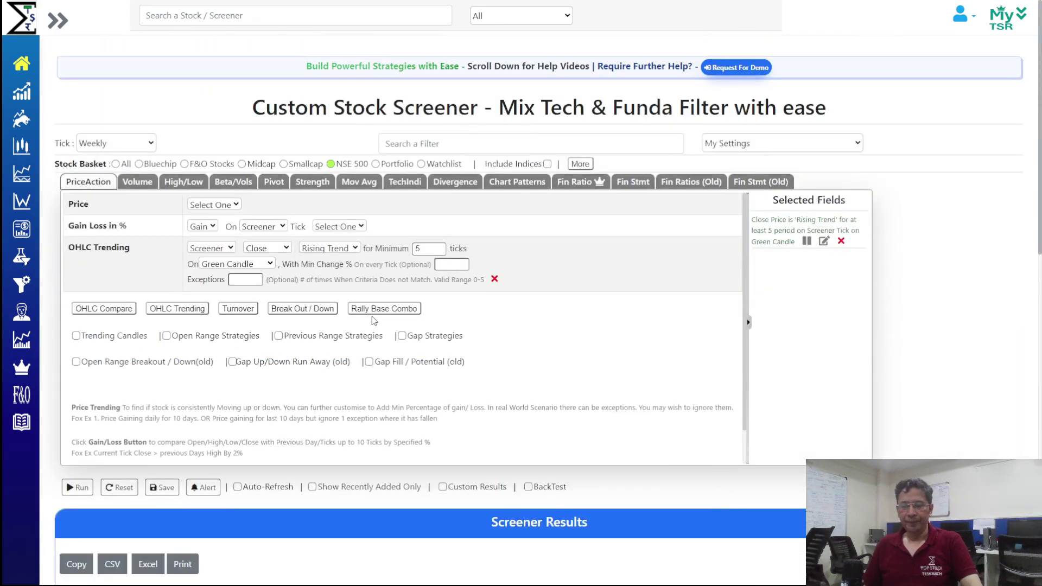
Switch to the OHLC Trend presentation slide and reveal its fifth example, on stocks trending up with volume trending up
{"action": "key", "text": "alt+Tab"}
{"action": "left_click", "coordinate": [499, 359]}
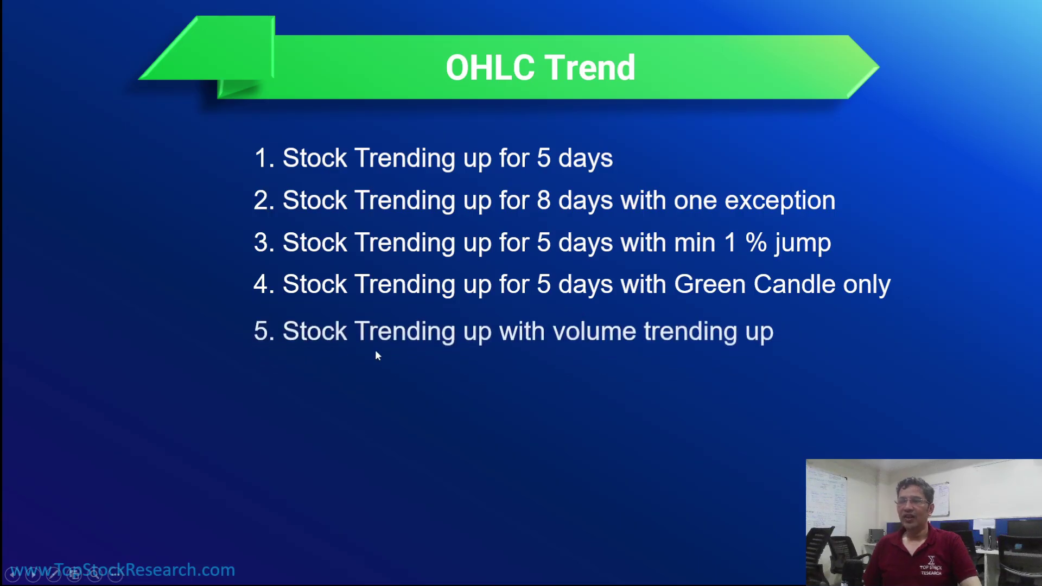
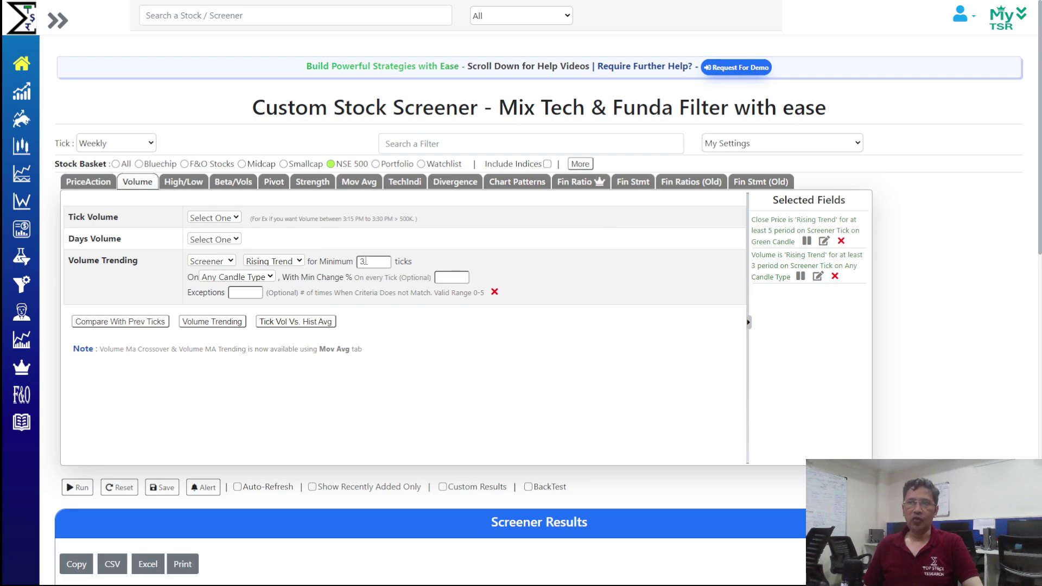
Run the screener with the rising-volume filter, relaxing OHLC Trending to Any Candle Type and minimum 3 ticks and rerunning after each change
{"action": "left_click", "coordinate": [80, 488]}
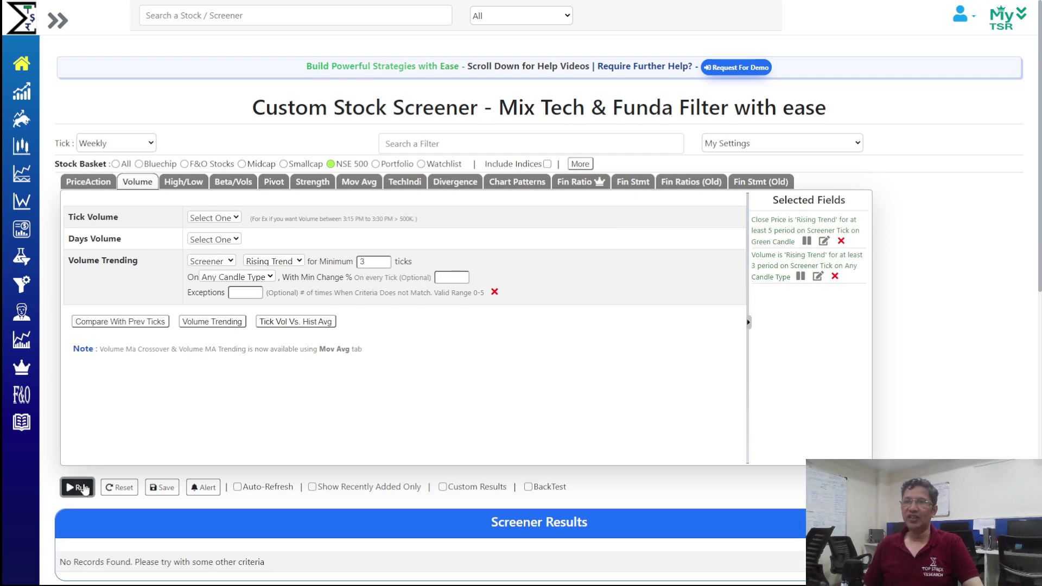
{"action": "left_click", "coordinate": [102, 185]}
{"action": "left_click", "coordinate": [251, 264]}
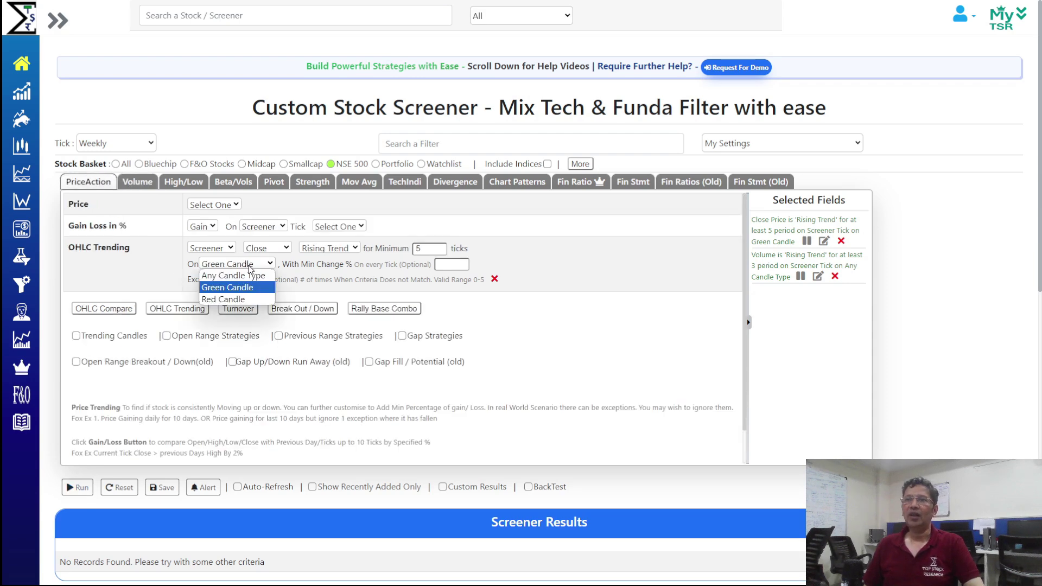
{"action": "left_click", "coordinate": [247, 273]}
{"action": "mouse_move", "coordinate": [73, 507]}
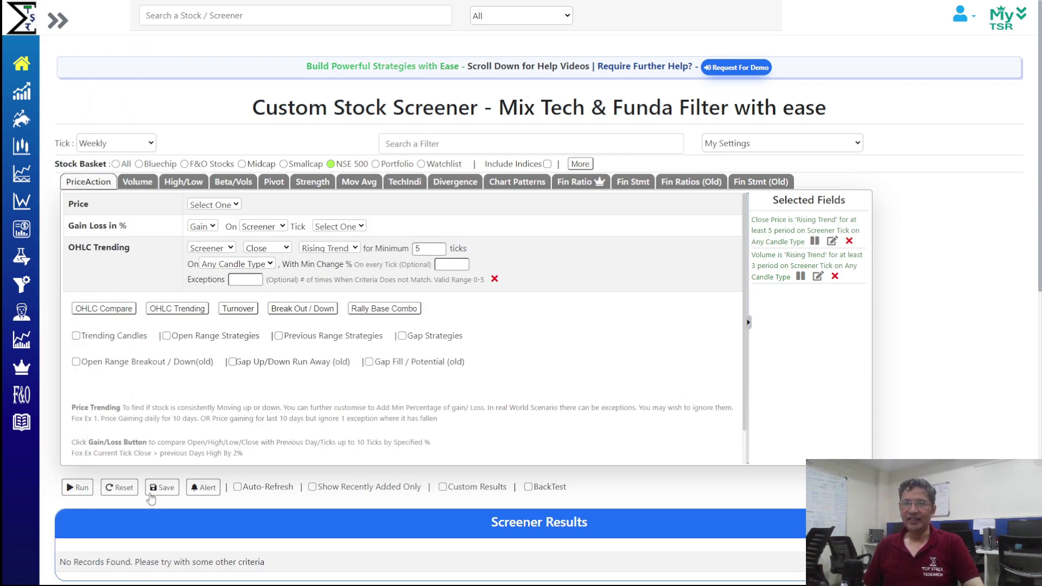
{"action": "left_click", "coordinate": [87, 488]}
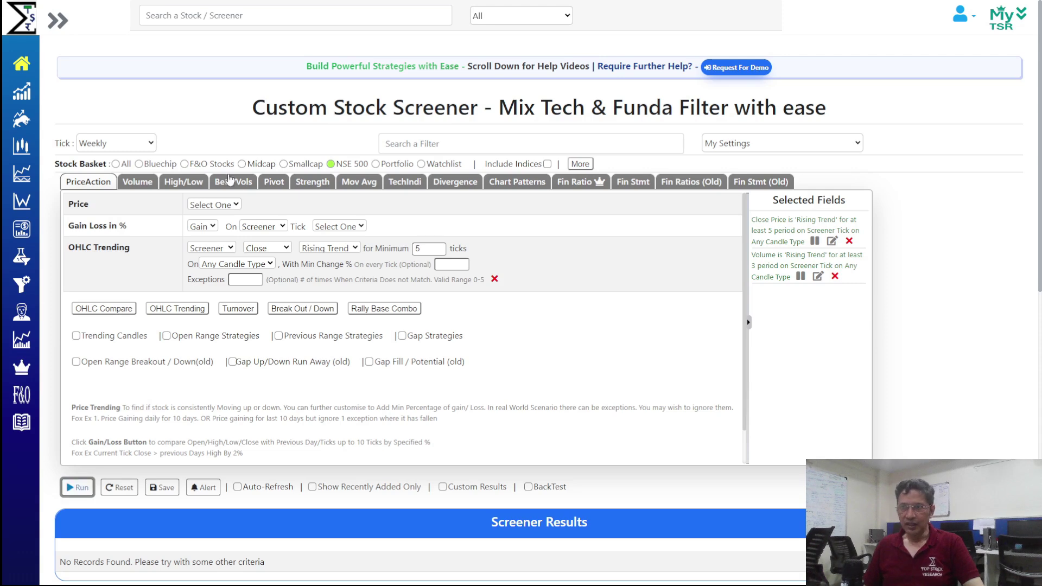
{"action": "double_click", "coordinate": [437, 248]}
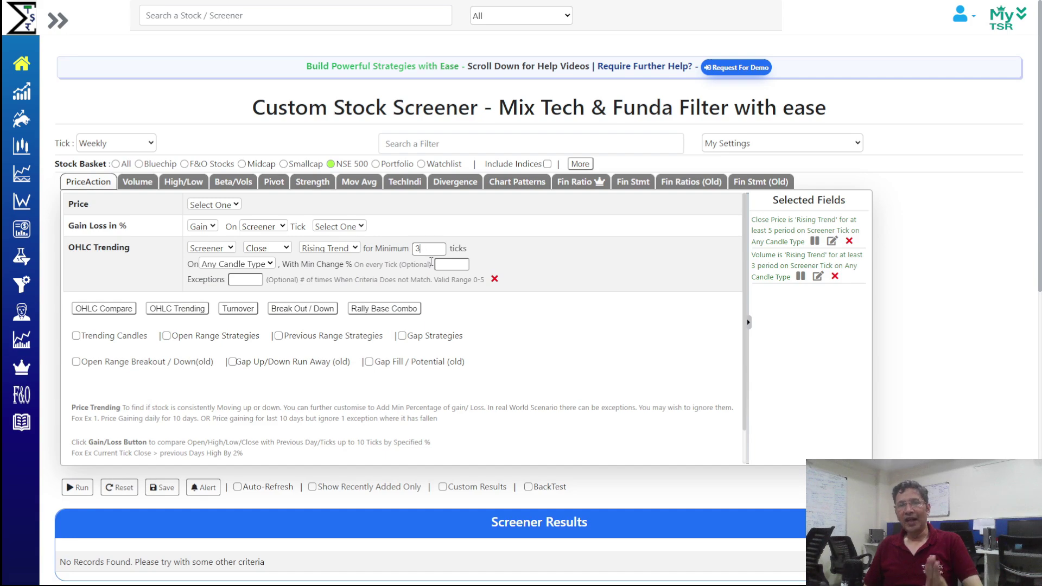
{"action": "left_click", "coordinate": [85, 488]}
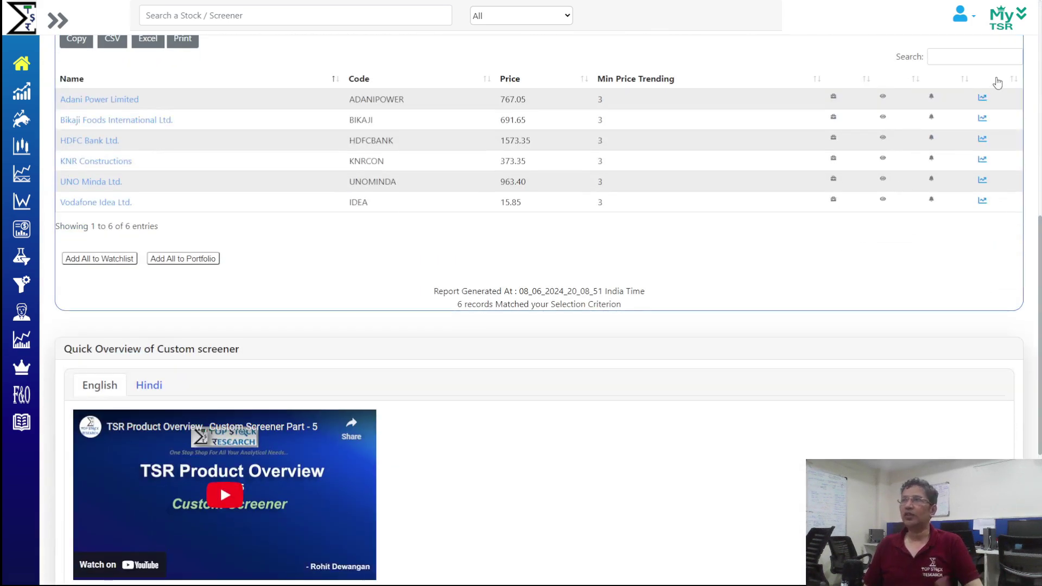
Review the weekly charts of Adani Power and Bikaji Foods International, and close the chart window
{"action": "left_click", "coordinate": [981, 98]}
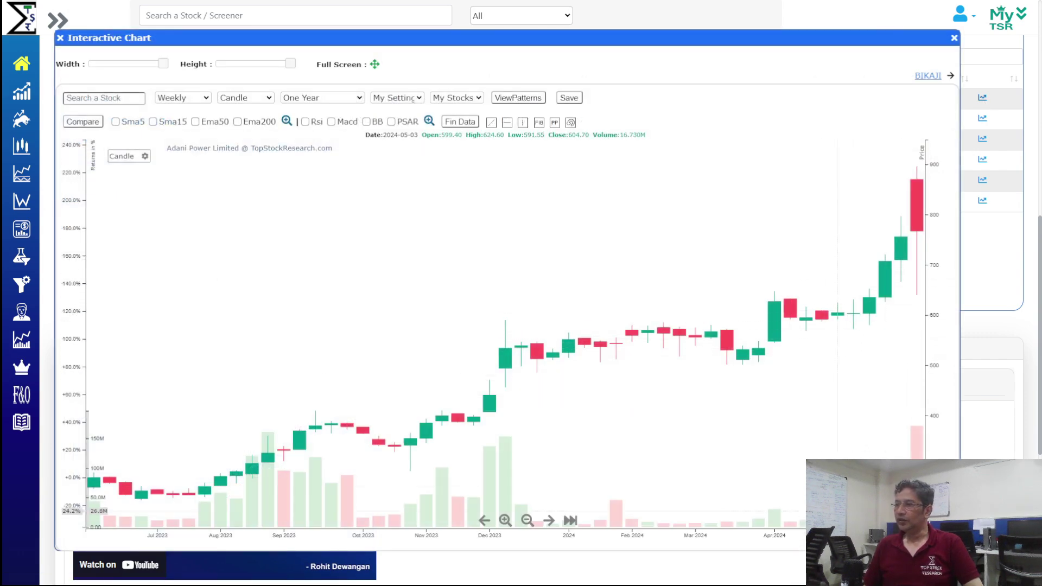
{"action": "left_click", "coordinate": [919, 77]}
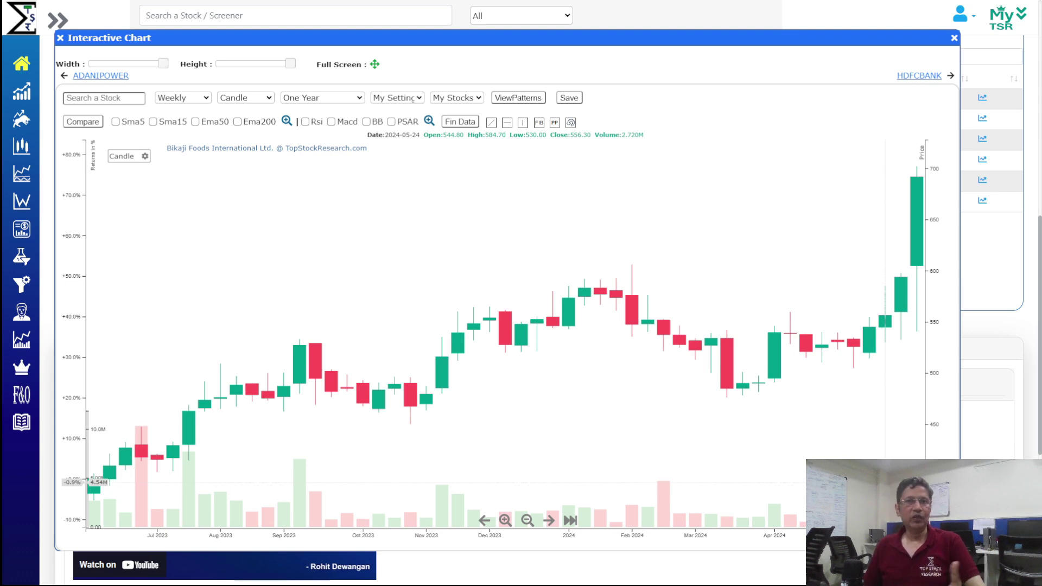
{"action": "left_click", "coordinate": [953, 38]}
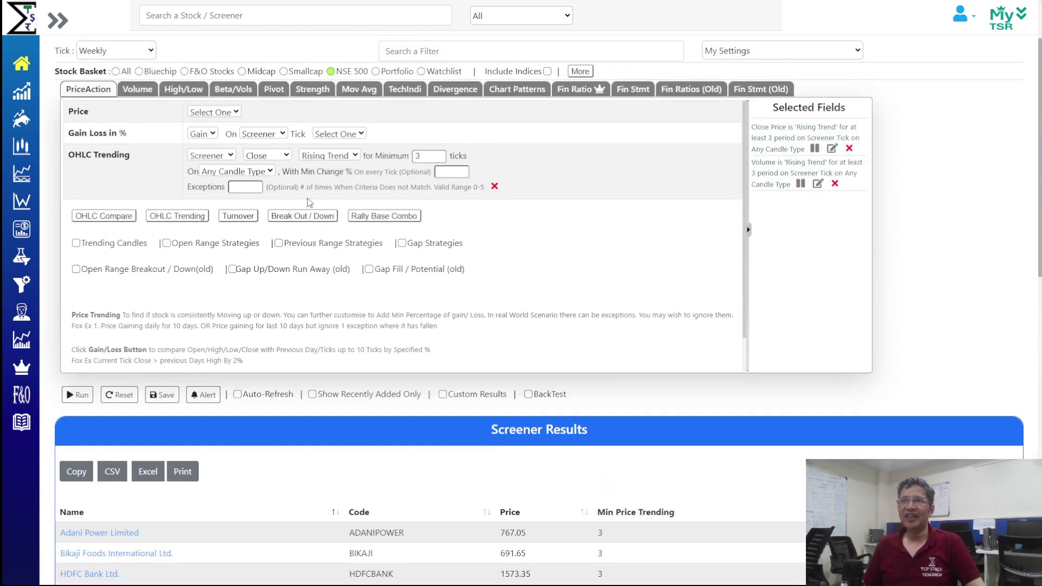
Replace the OHLC Trending filter with a Strong Bullish Technical Strength filter on the Weekly tick and run the screener
{"action": "left_click", "coordinate": [494, 187]}
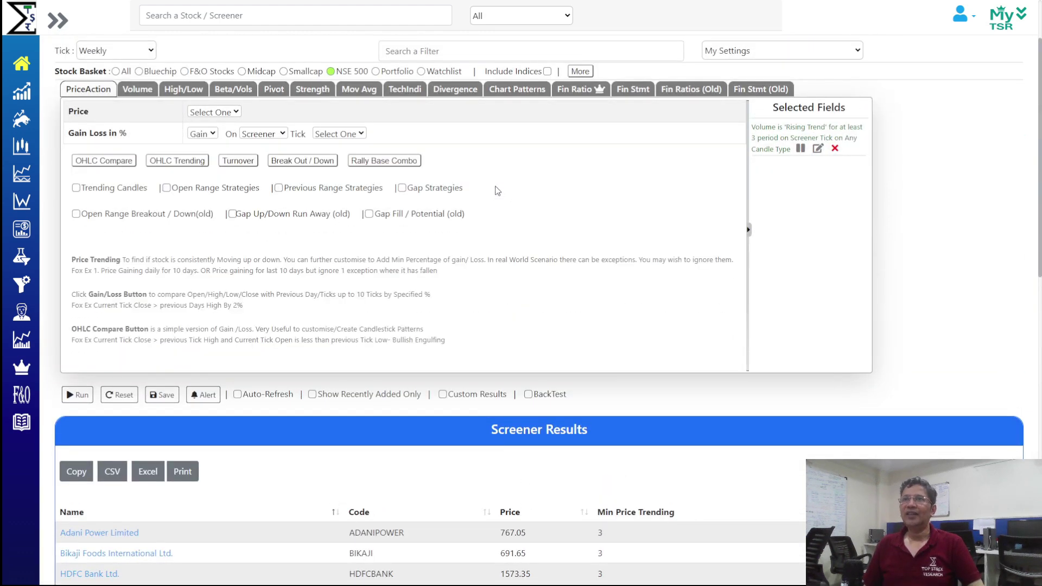
{"action": "left_click", "coordinate": [321, 96]}
{"action": "left_click", "coordinate": [103, 130]}
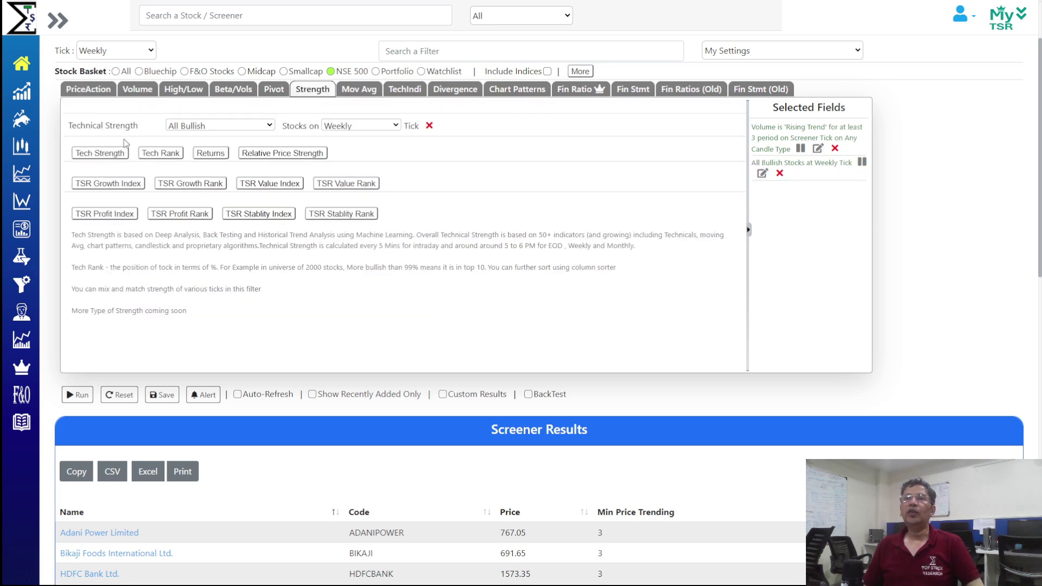
{"action": "left_click", "coordinate": [206, 125]}
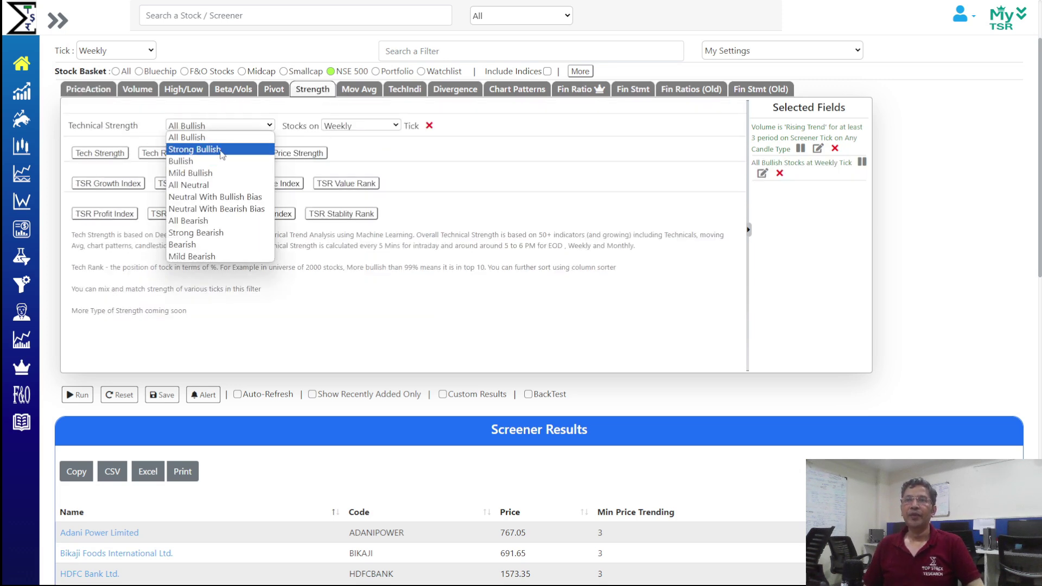
{"action": "left_click", "coordinate": [214, 144]}
{"action": "left_click", "coordinate": [78, 395]}
{"action": "scroll", "coordinate": [86, 406], "scroll_direction": "down", "scroll_amount": 8}
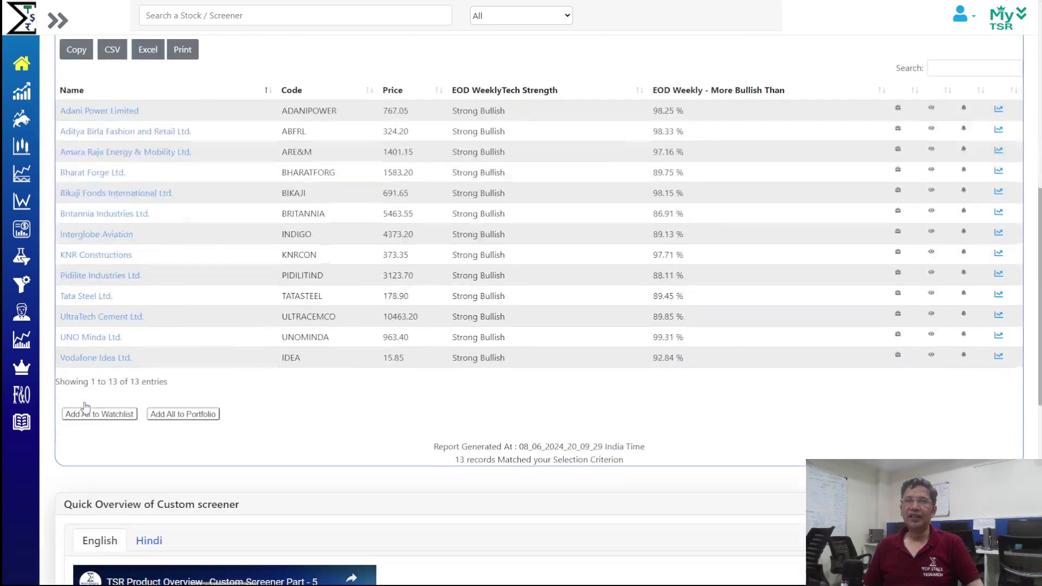
Review the weekly charts of Adani Power and Aditya Birla Fashion and Retail, and close the chart window
{"action": "scroll", "coordinate": [778, 256], "scroll_direction": "up", "scroll_amount": 10}
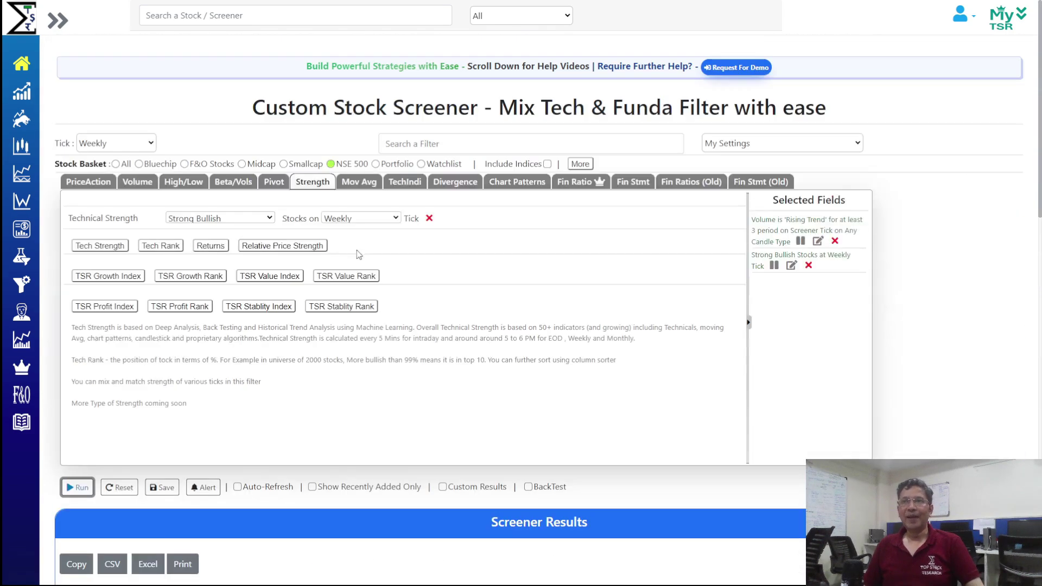
{"action": "scroll", "coordinate": [778, 256], "scroll_direction": "down", "scroll_amount": 4}
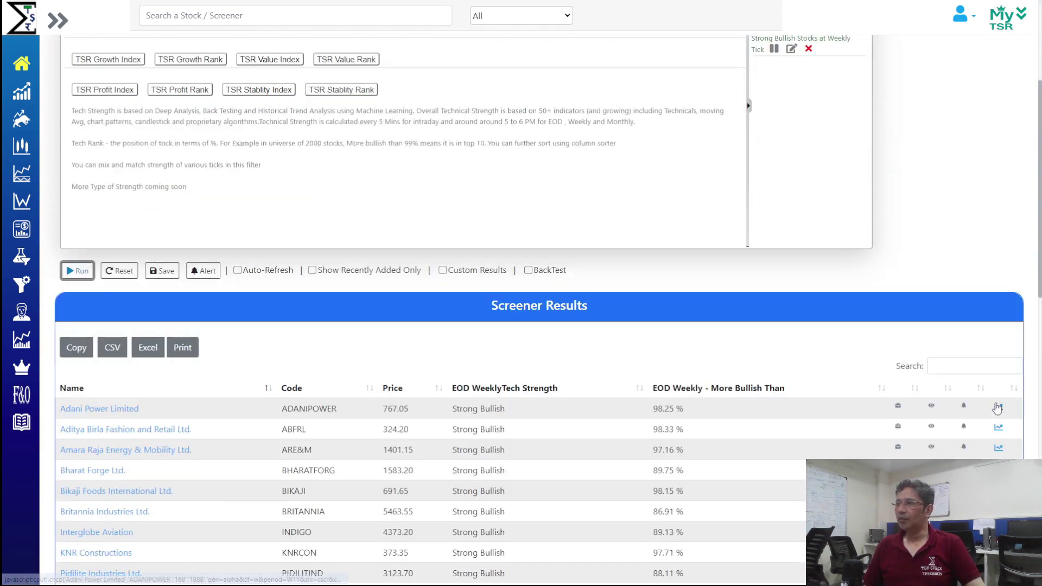
{"action": "left_click", "coordinate": [998, 406]}
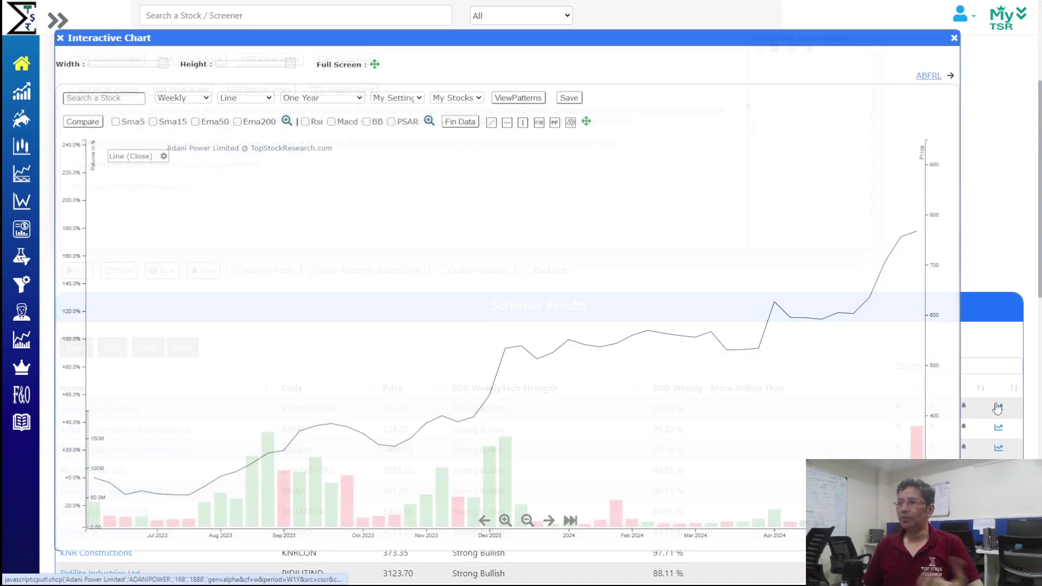
{"action": "left_click", "coordinate": [928, 76]}
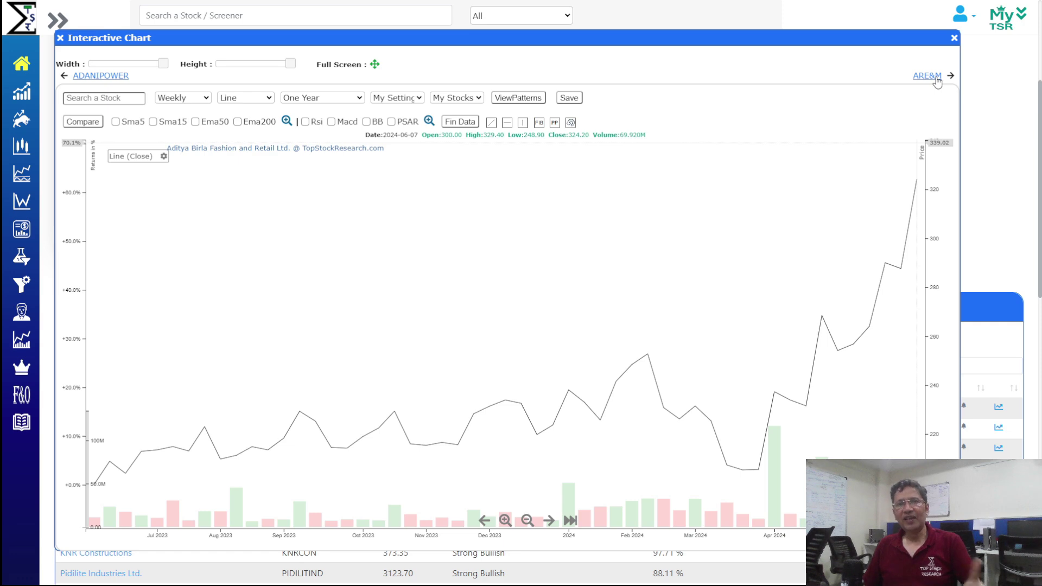
{"action": "left_click", "coordinate": [954, 38]}
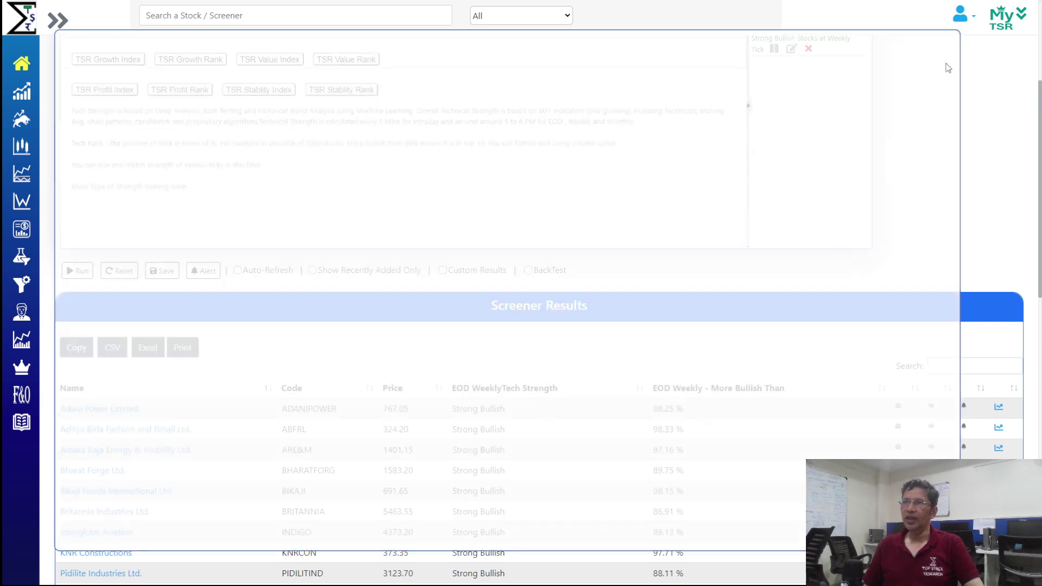
Look through the screener results and the TSR Videos links in the page footer
{"action": "scroll", "coordinate": [738, 305], "scroll_direction": "up", "scroll_amount": 10}
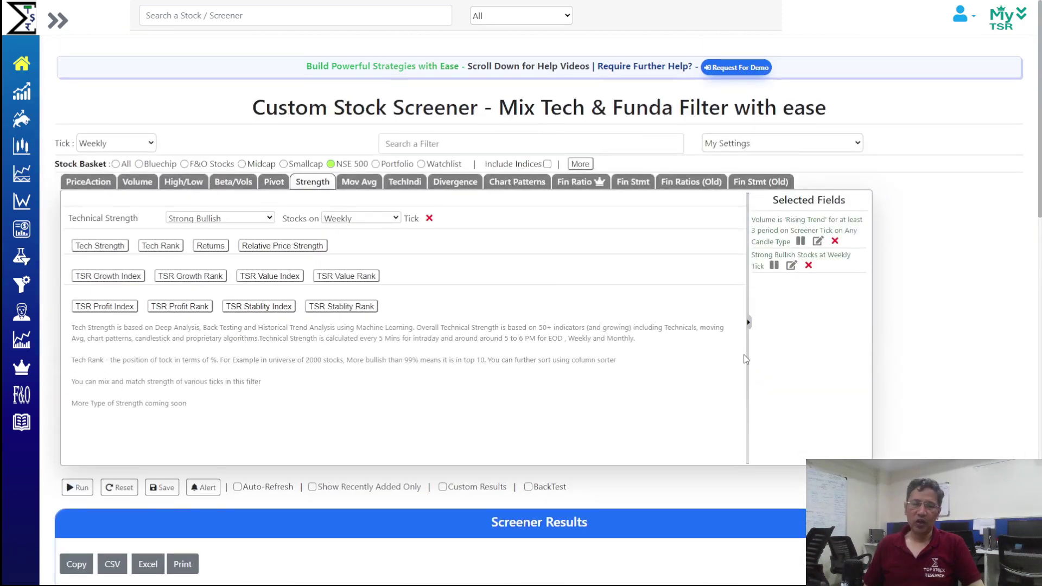
{"action": "scroll", "coordinate": [745, 363], "scroll_direction": "down", "scroll_amount": 15}
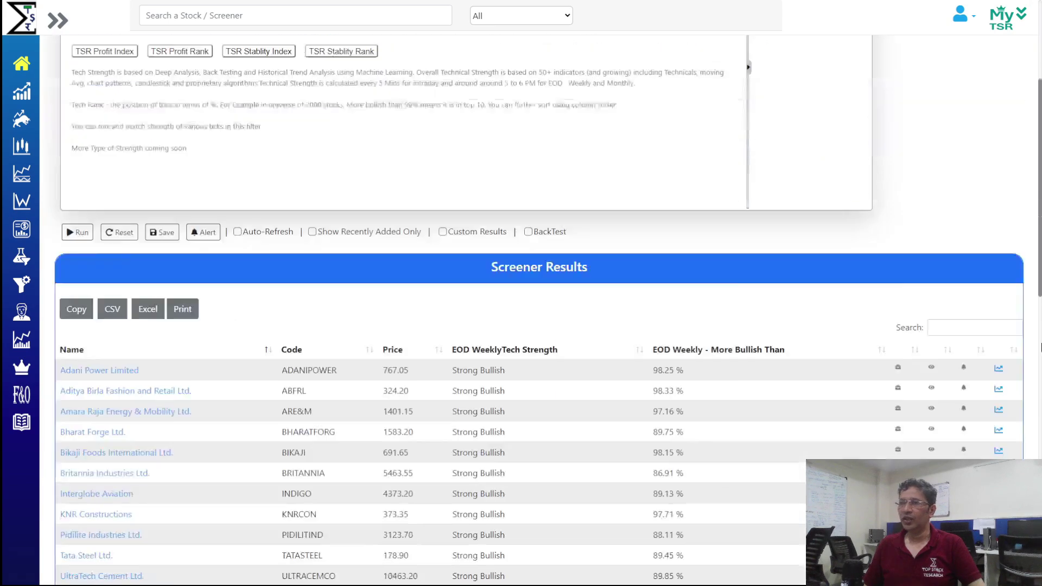
{"action": "scroll", "coordinate": [539, 326], "scroll_direction": "down", "scroll_amount": 3}
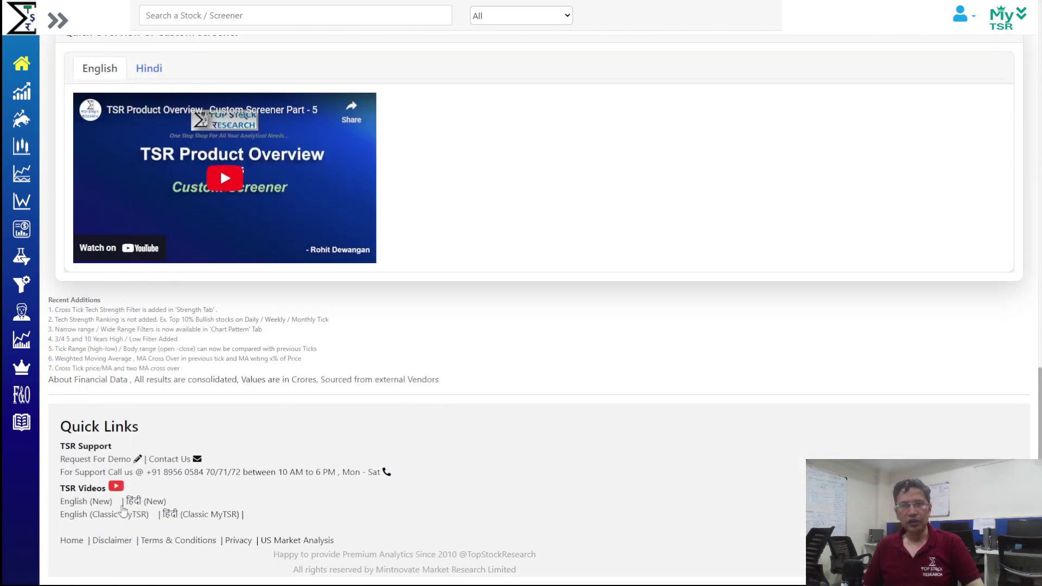
{"action": "scroll", "coordinate": [810, 290], "scroll_direction": "up", "scroll_amount": 15}
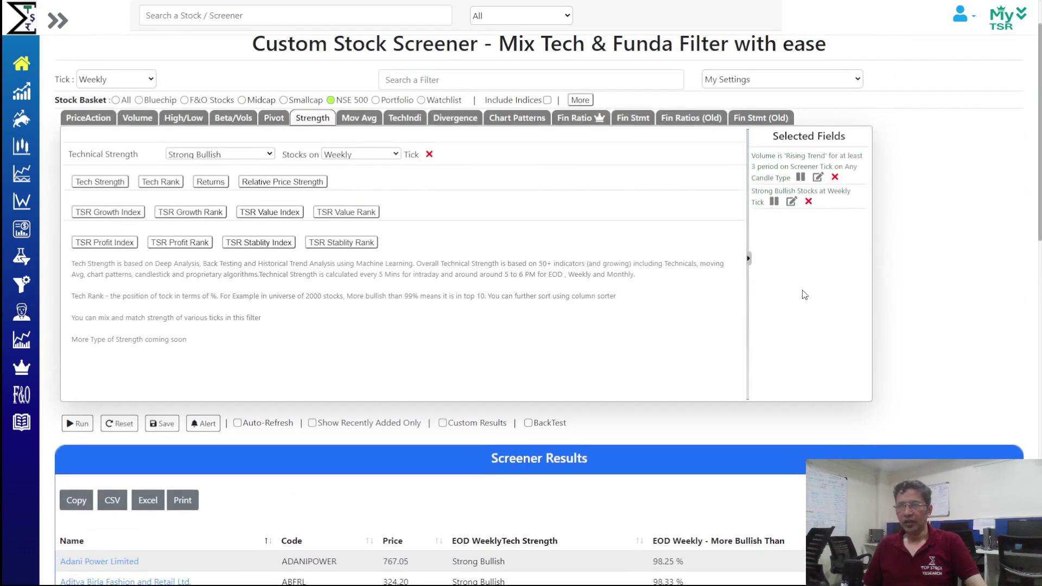
Return to the price action filters and reset all selected screener filters
{"action": "left_click", "coordinate": [101, 118]}
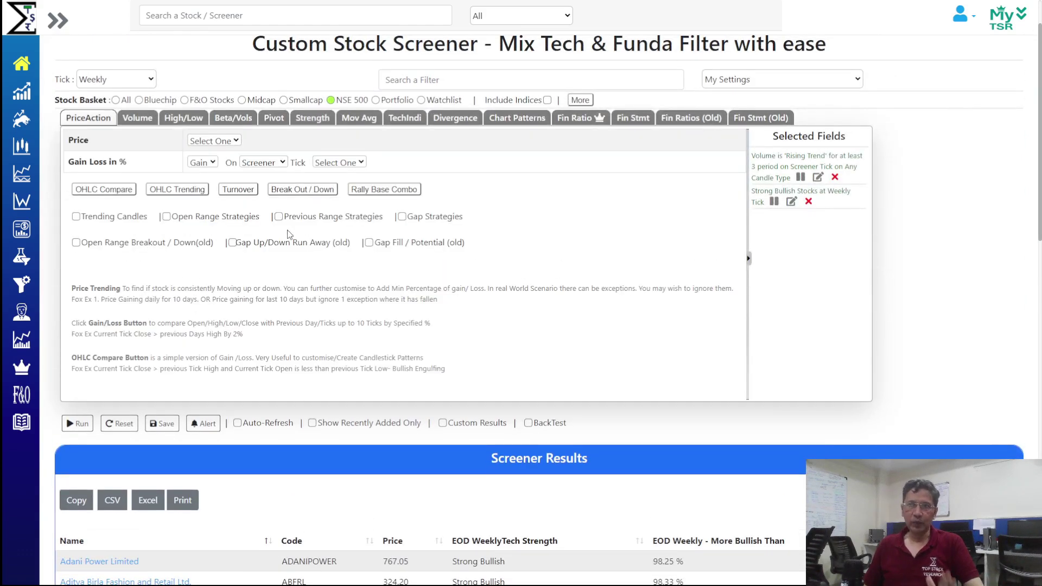
{"action": "scroll", "coordinate": [173, 194], "scroll_direction": "up", "scroll_amount": 1}
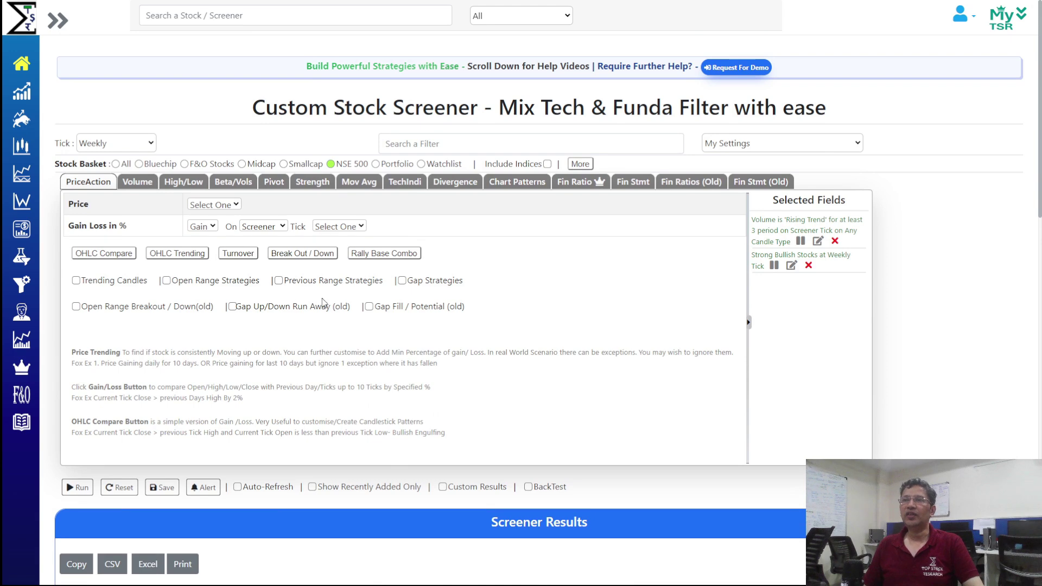
{"action": "left_click", "coordinate": [119, 489]}
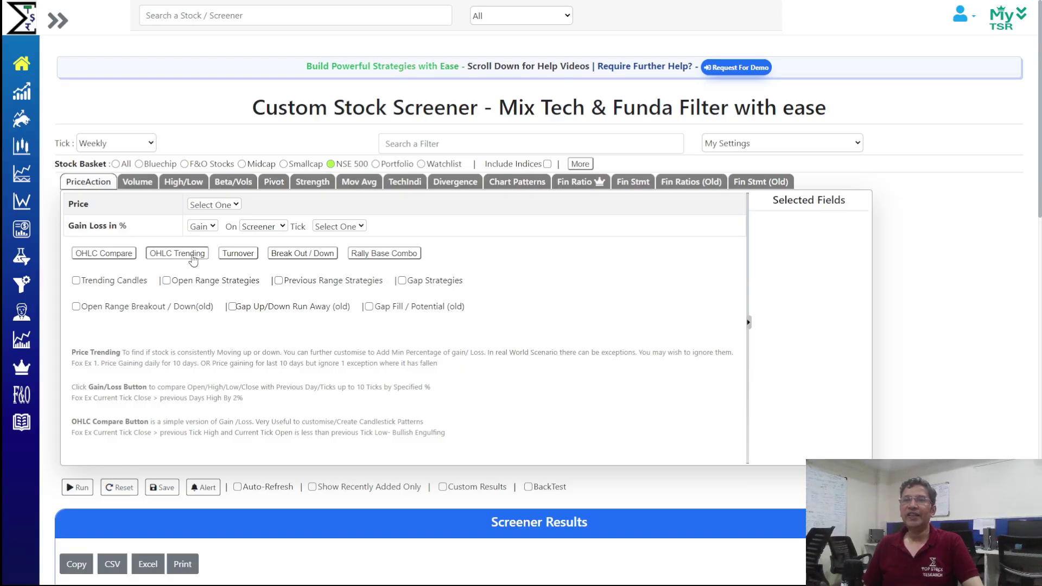
Add an OHLC Trending filter, examine its candle-type and price options, and remove the filter
{"action": "left_click", "coordinate": [192, 260]}
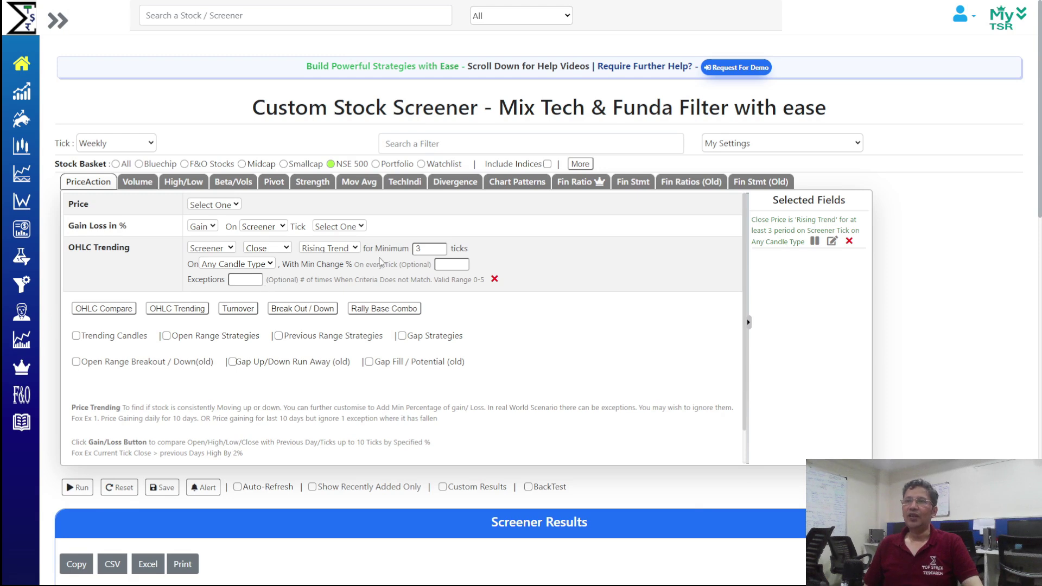
{"action": "left_click", "coordinate": [253, 265]}
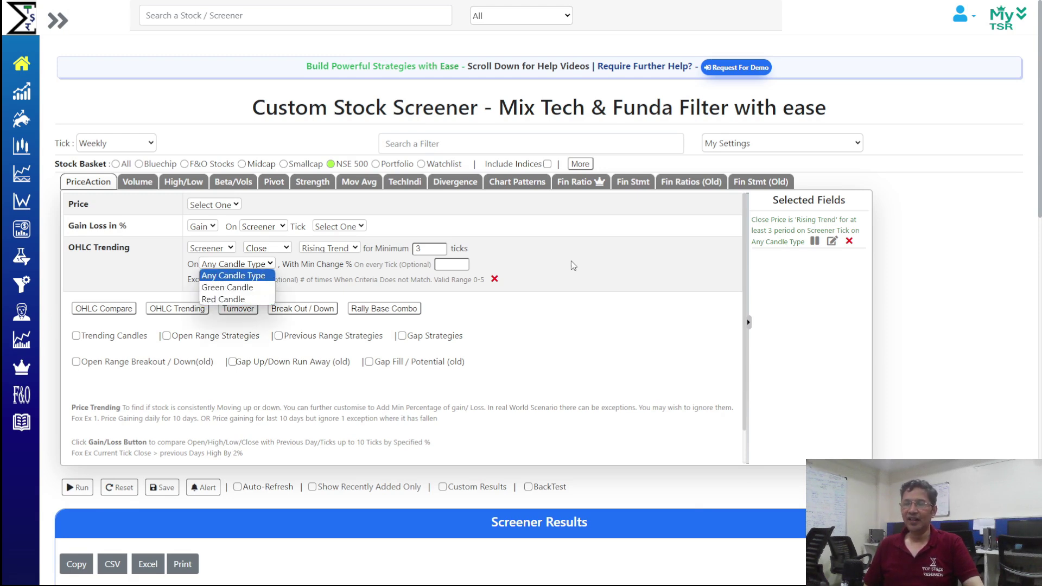
{"action": "left_click", "coordinate": [313, 274]}
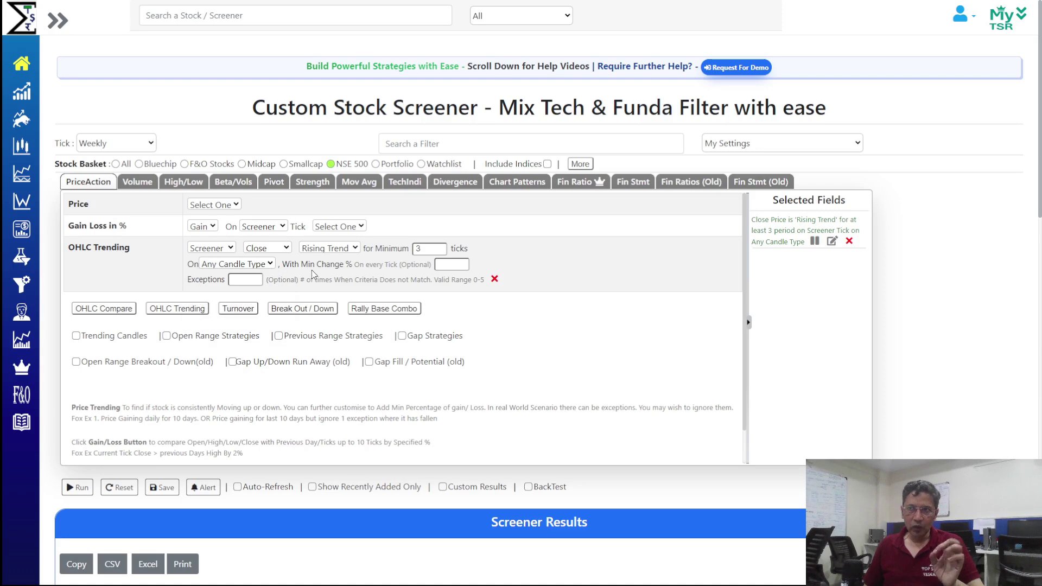
{"action": "left_click", "coordinate": [283, 250]}
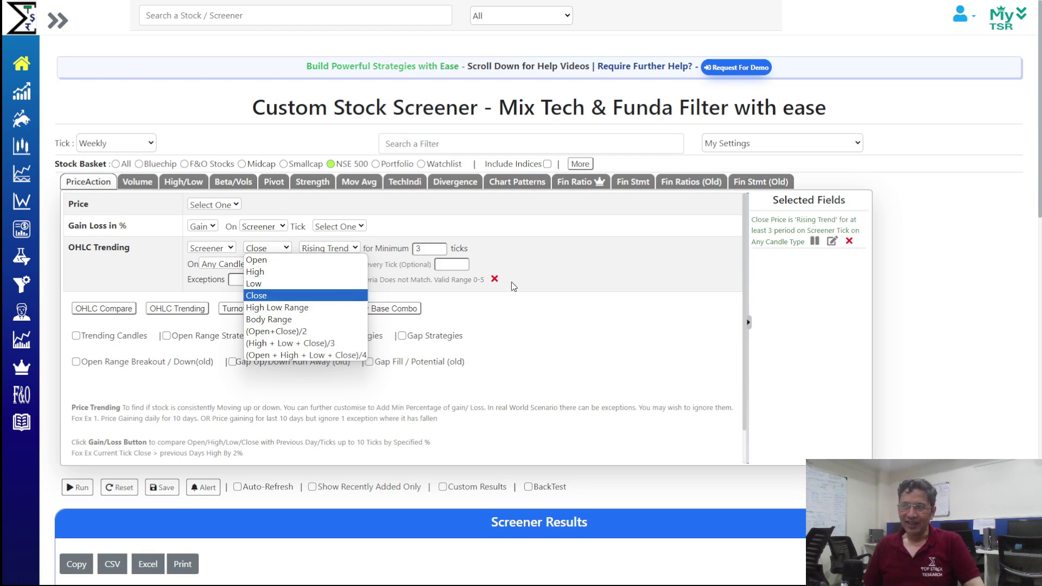
{"action": "left_click", "coordinate": [495, 279]}
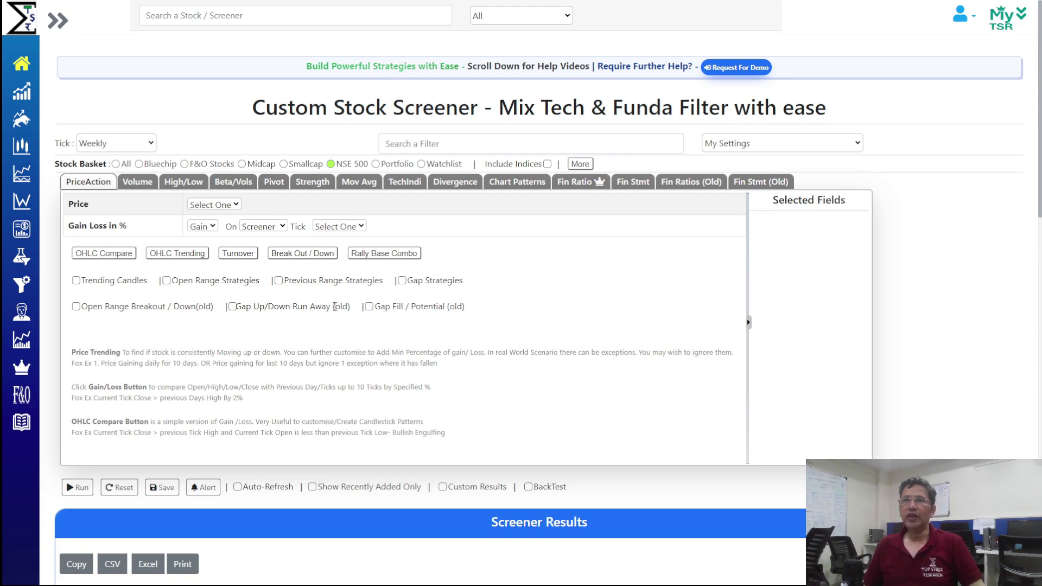
Add a Trending Candles filter for Higher High Higher Low on the High Low Range, set its minimum to 3 ticks, and run the screener
{"action": "left_click", "coordinate": [76, 281]}
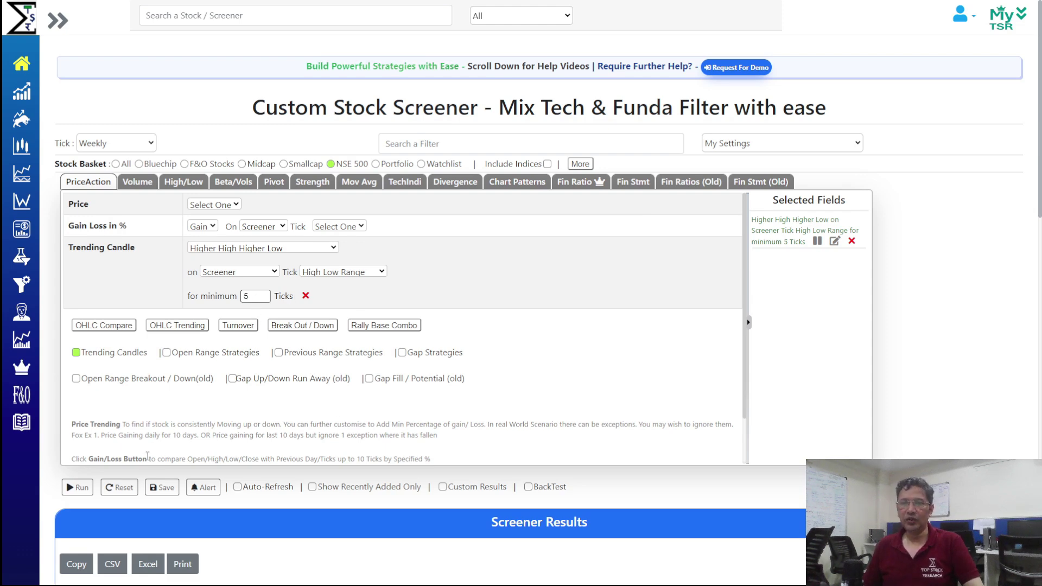
{"action": "left_click", "coordinate": [85, 488]}
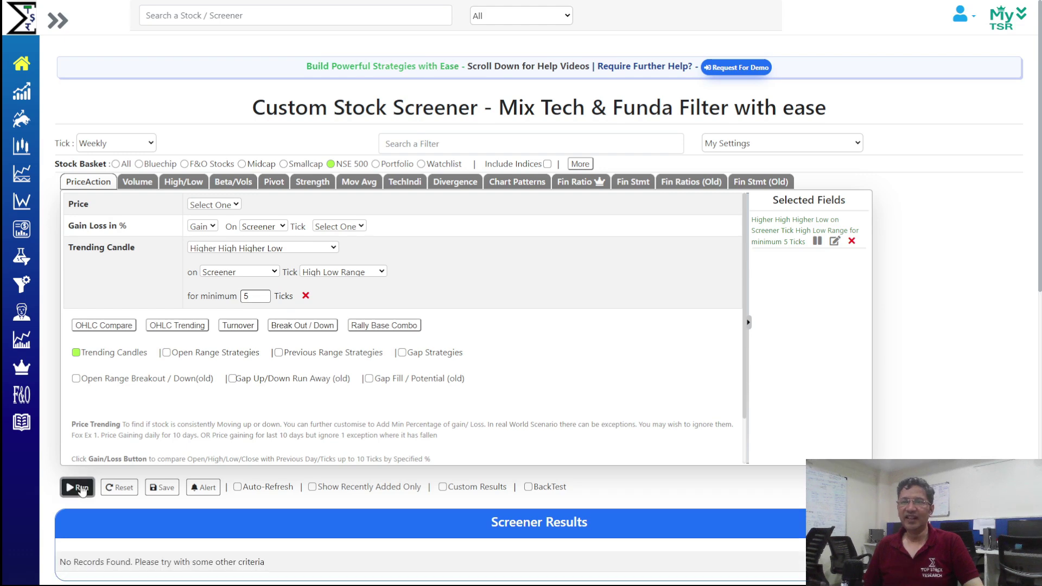
{"action": "double_click", "coordinate": [260, 292]}
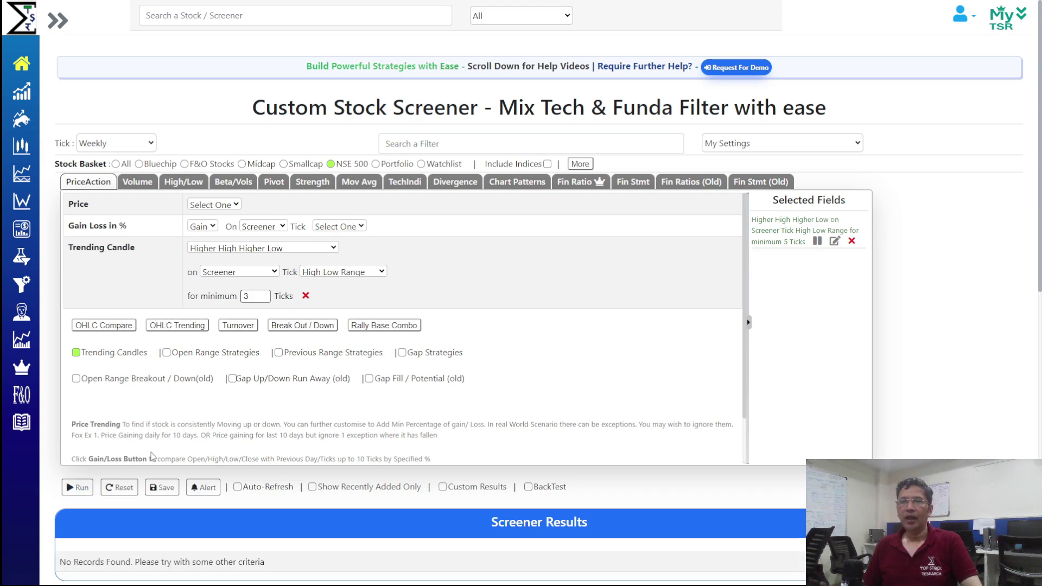
{"action": "left_click", "coordinate": [79, 487]}
Review the weekly charts of Bikaji Foods, Coromandel International, E.I.D. Parry and Finolex Cables, and close the chart window
{"action": "scroll", "coordinate": [119, 477], "scroll_direction": "down", "scroll_amount": 9}
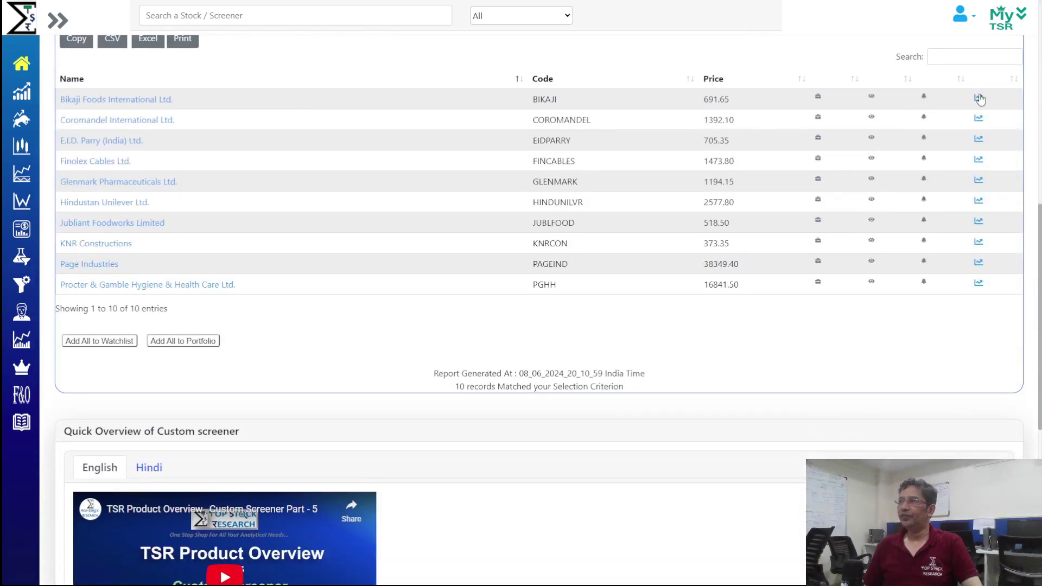
{"action": "left_click", "coordinate": [978, 96]}
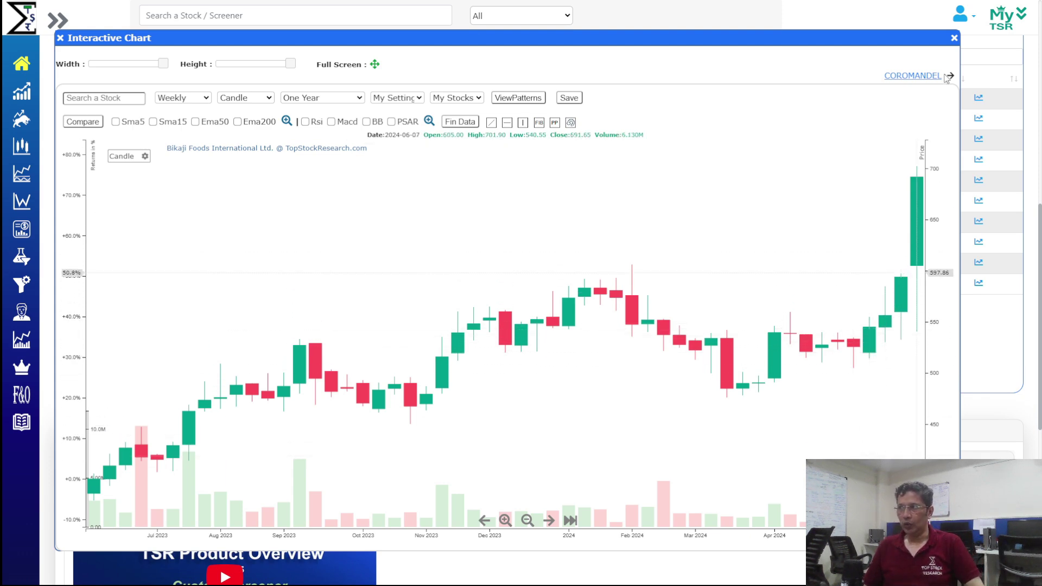
{"action": "left_click", "coordinate": [925, 77]}
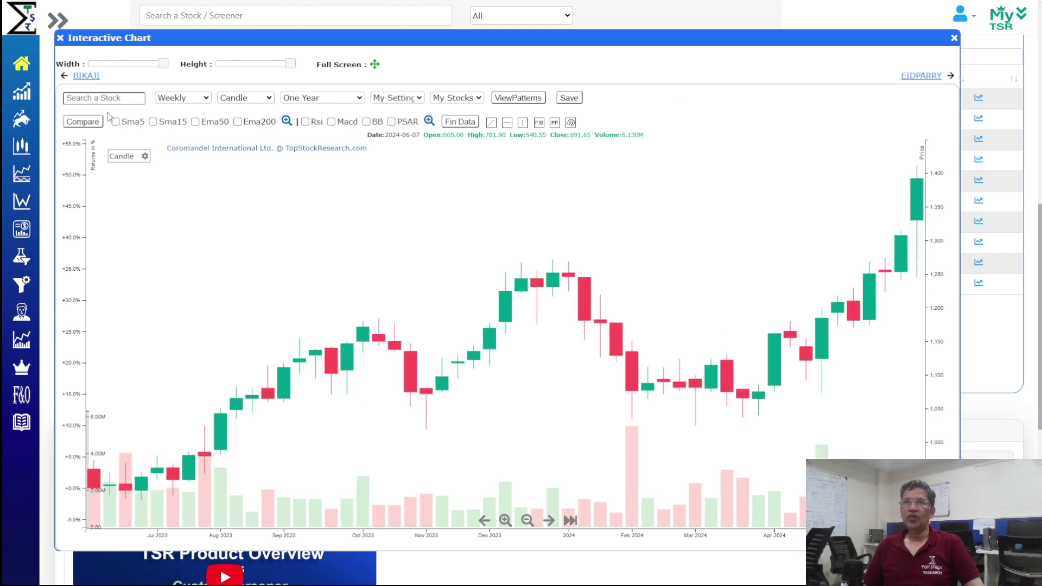
{"action": "left_click", "coordinate": [76, 76]}
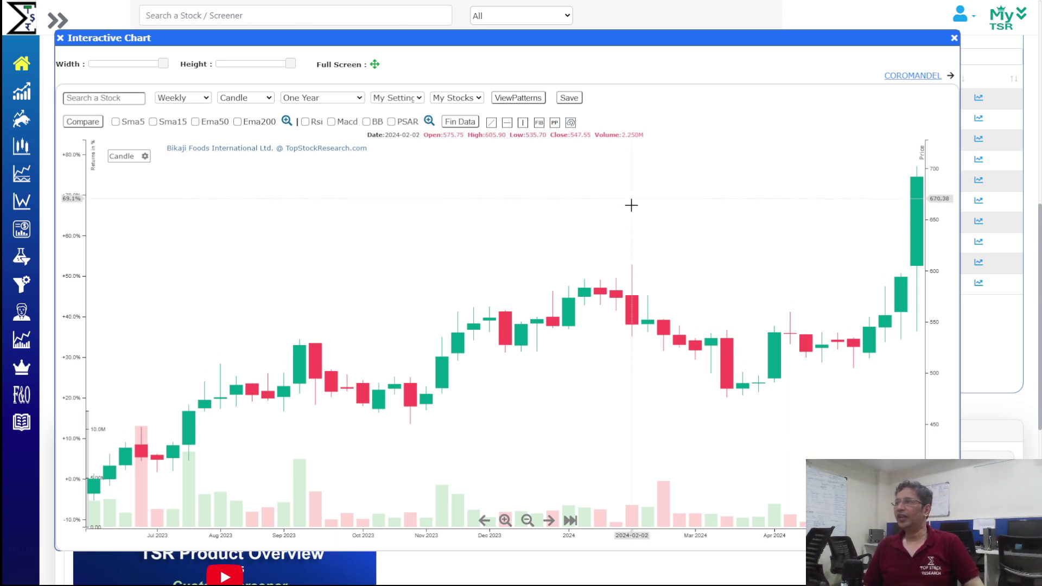
{"action": "left_click", "coordinate": [908, 79]}
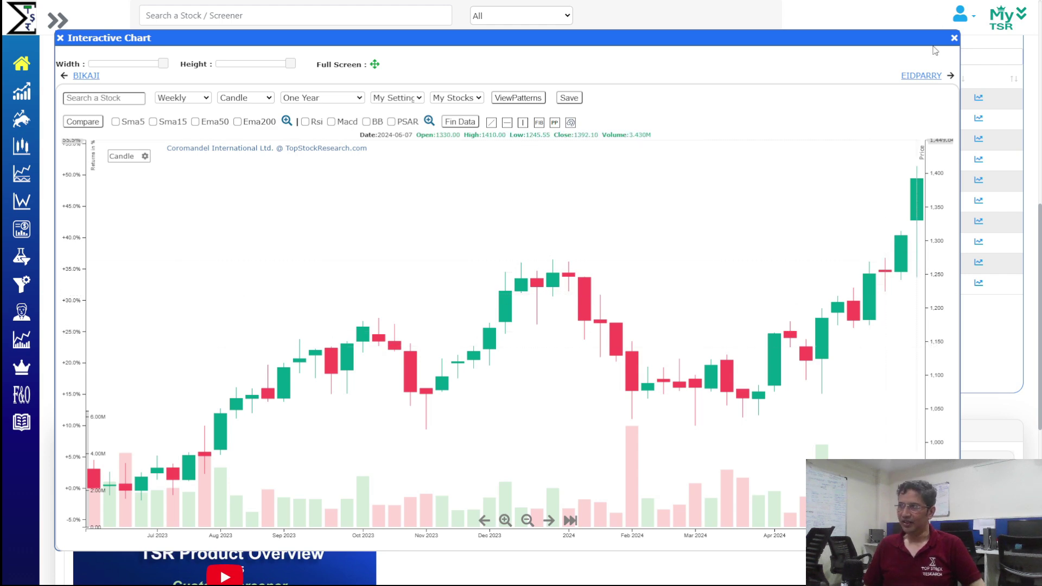
{"action": "left_click", "coordinate": [927, 74]}
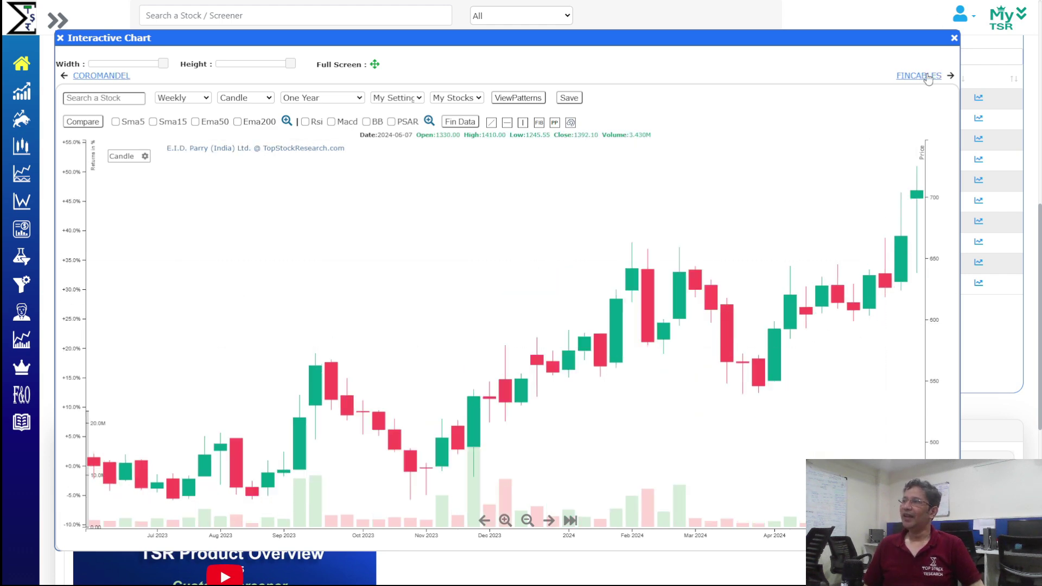
{"action": "left_click", "coordinate": [928, 75]}
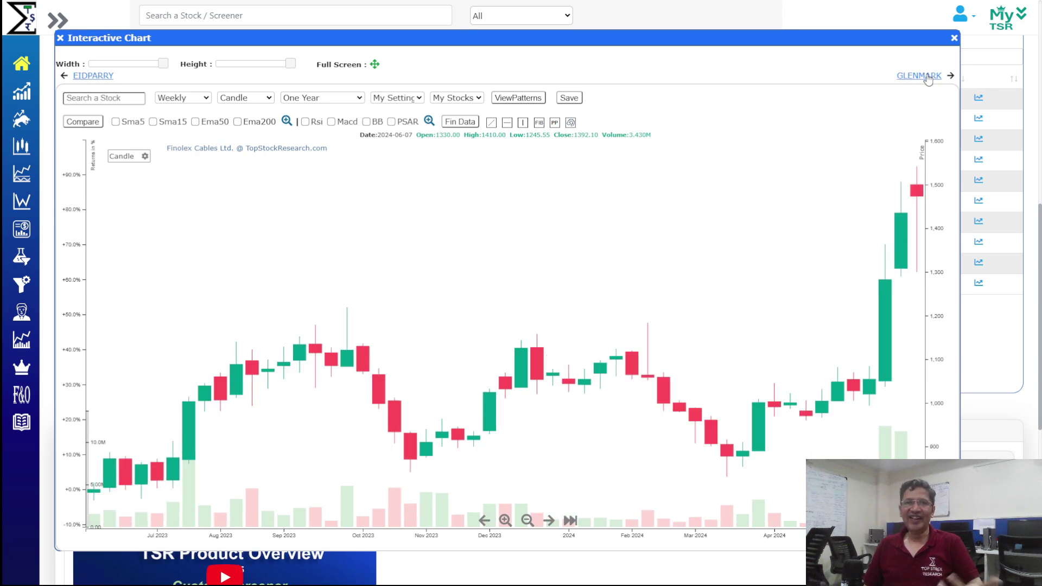
{"action": "left_click", "coordinate": [953, 37]}
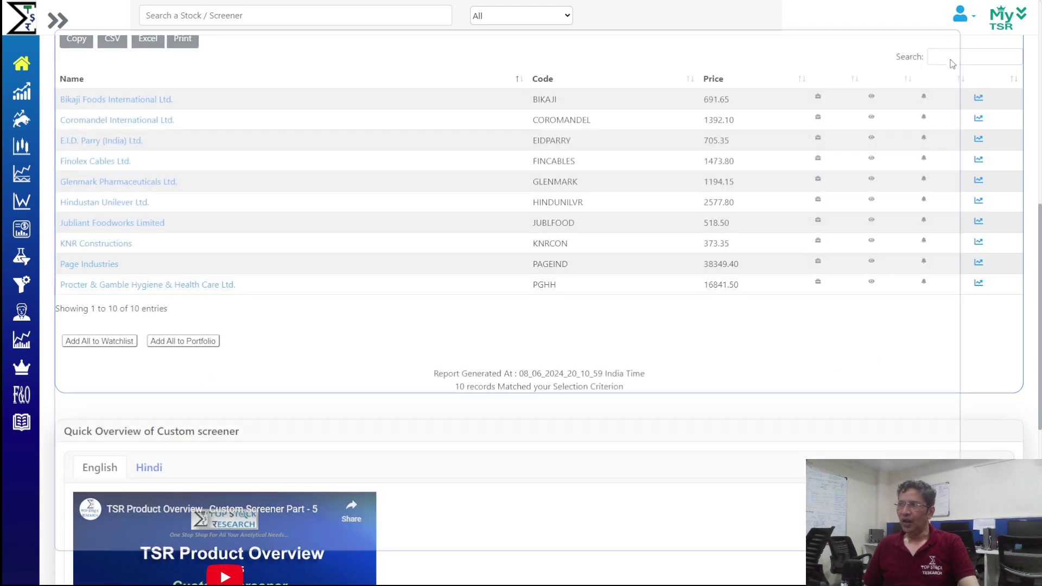
Change the trending candle pattern to HH HL - Latest Low Below Prev Low and rerun the screener
{"action": "scroll", "coordinate": [706, 323], "scroll_direction": "up", "scroll_amount": 5}
{"action": "scroll", "coordinate": [706, 323], "scroll_direction": "up", "scroll_amount": 3}
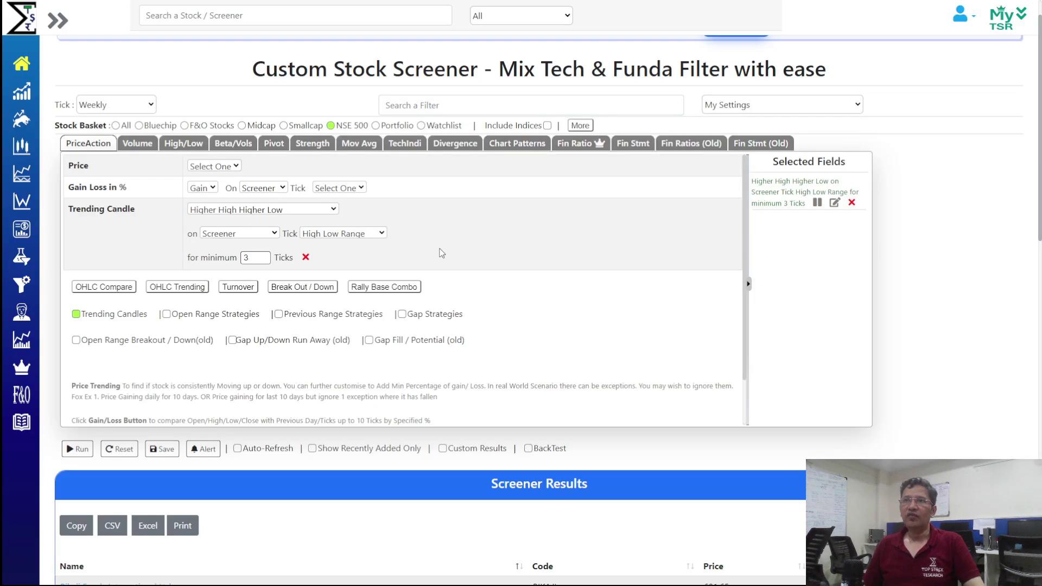
{"action": "left_click", "coordinate": [330, 210]}
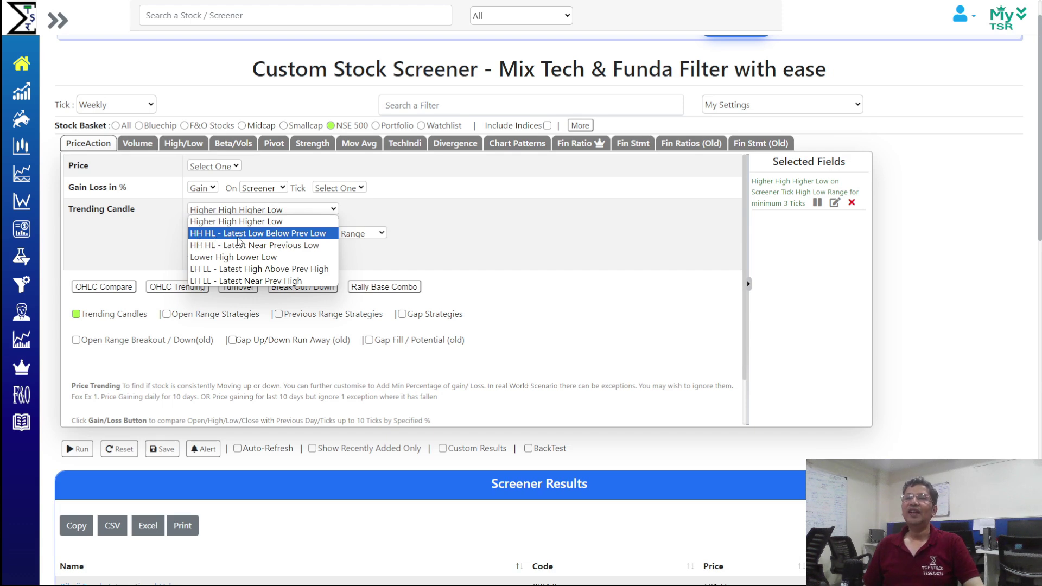
{"action": "left_click", "coordinate": [303, 233]}
{"action": "scroll", "coordinate": [304, 245], "scroll_direction": "down", "scroll_amount": 1}
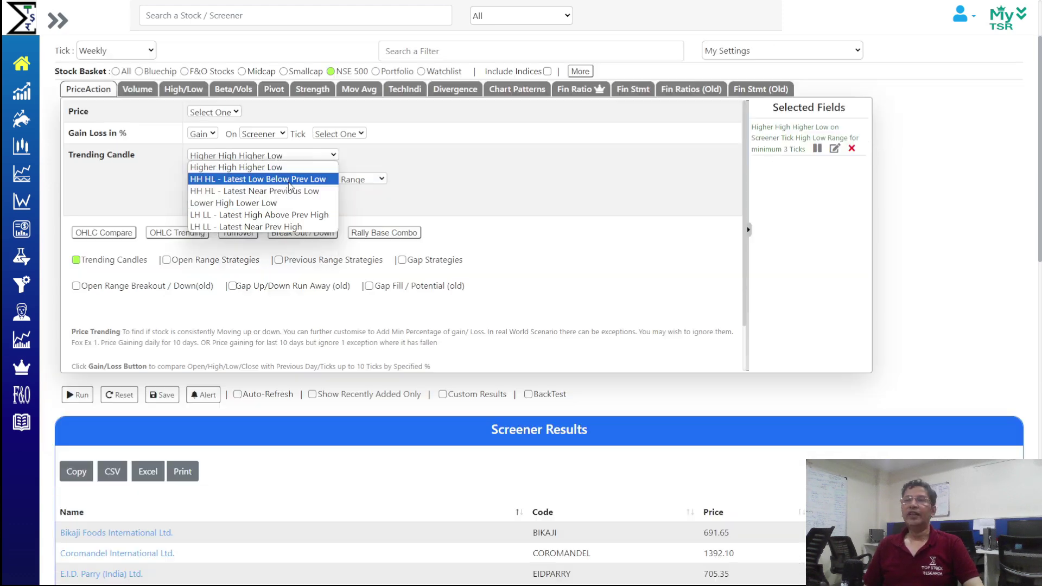
{"action": "left_click", "coordinate": [70, 394]}
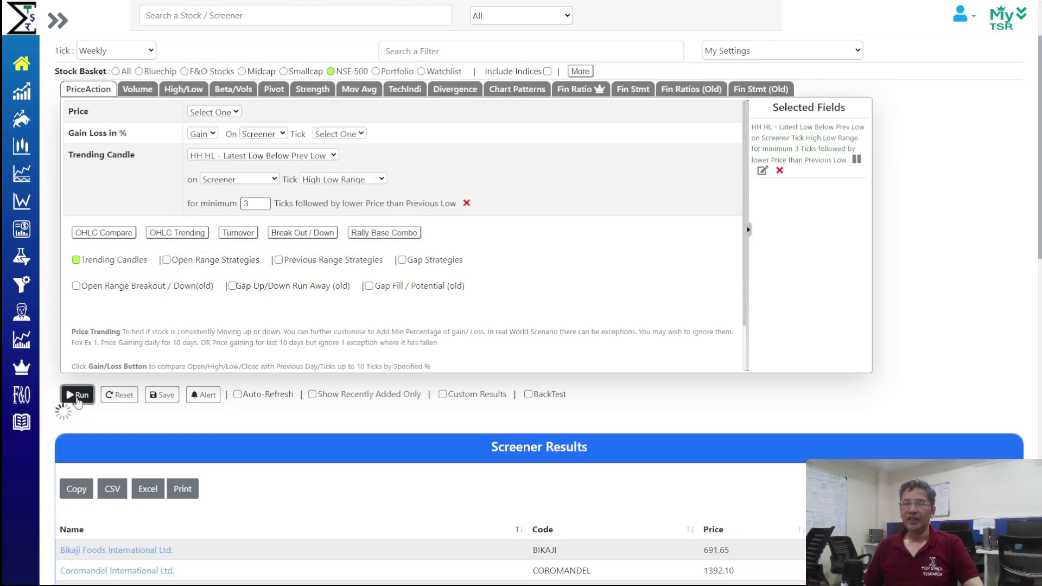
Review the weekly chart of Adani Ports & Special Economic Zone from the results, and close the chart window
{"action": "scroll", "coordinate": [186, 384], "scroll_direction": "down", "scroll_amount": 8}
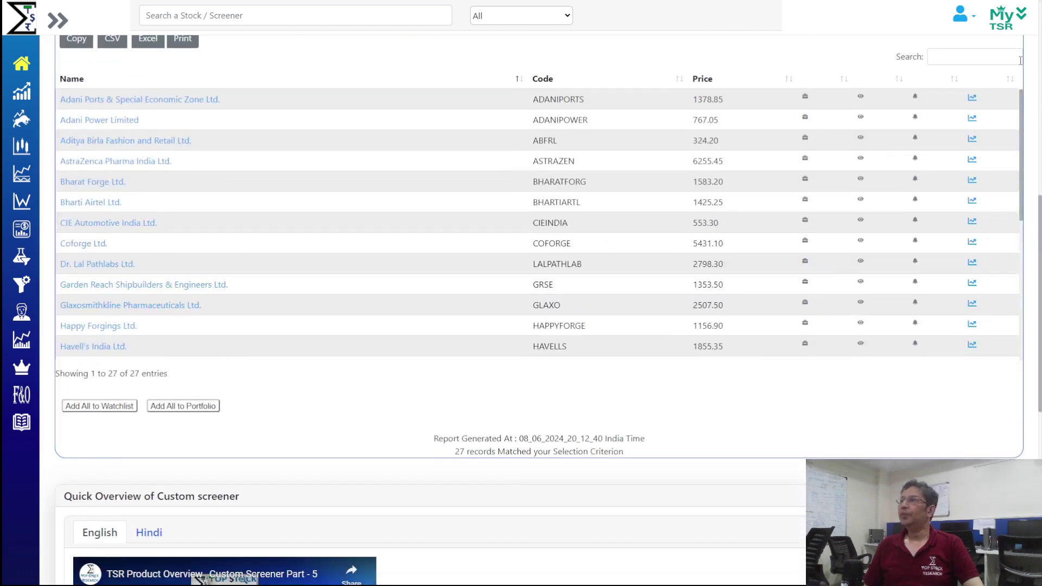
{"action": "left_click", "coordinate": [971, 97]}
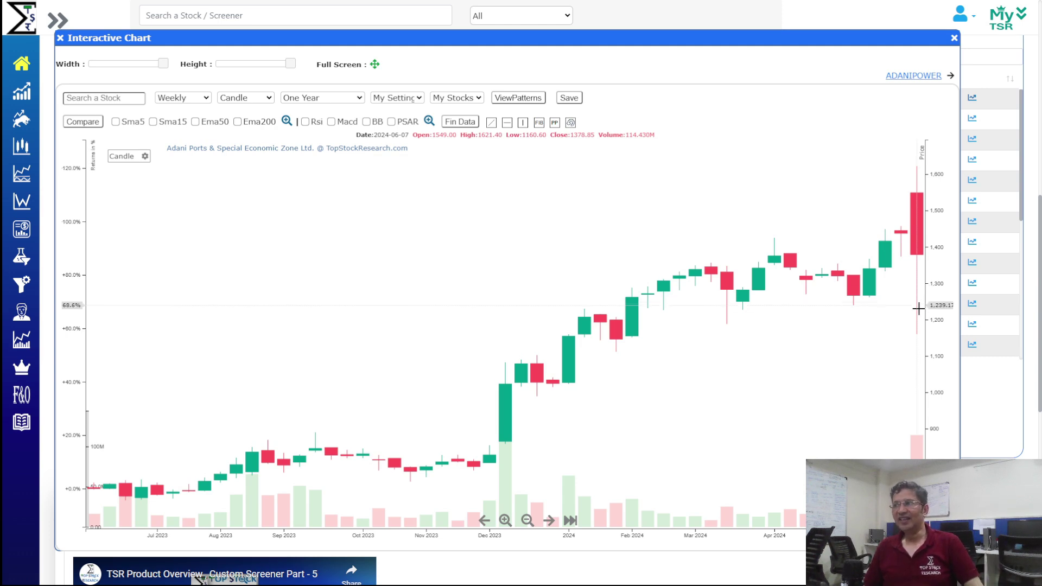
{"action": "left_click", "coordinate": [953, 38]}
Switch the screener's tick to 1 Hour and rerun the screener
{"action": "scroll", "coordinate": [261, 259], "scroll_direction": "up", "scroll_amount": 10}
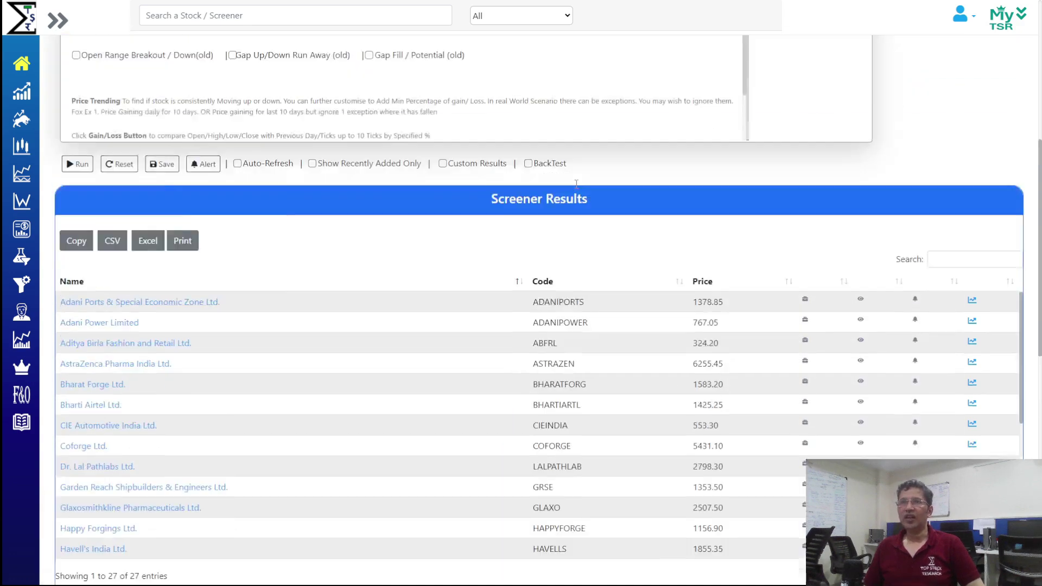
{"action": "left_click", "coordinate": [139, 109]}
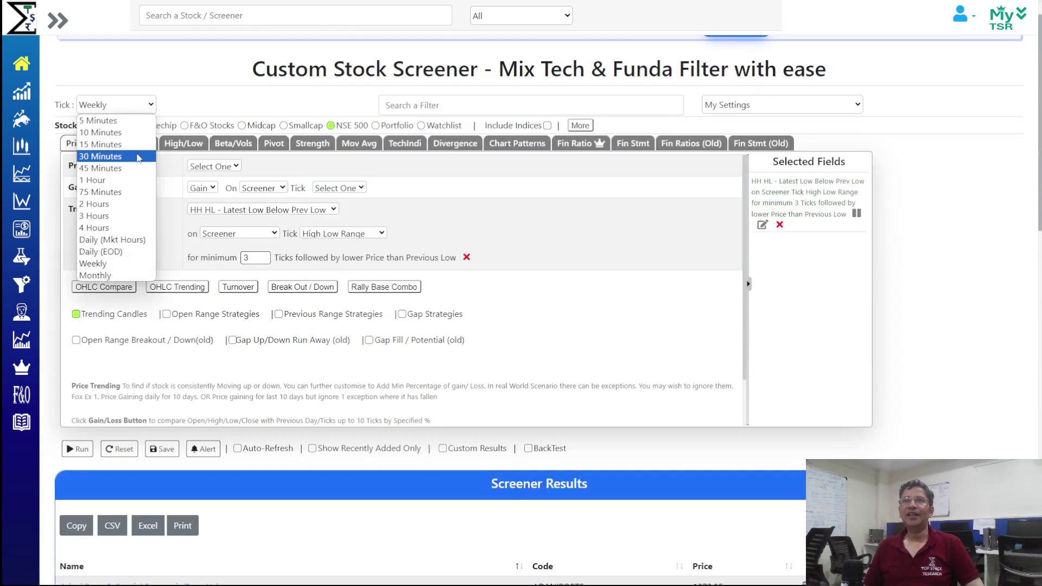
{"action": "left_click", "coordinate": [135, 187]}
Review the hourly charts of Can Fin Homes, Global Health, GMR Airports Infrastructure and Indus Towers, and close the chart window
{"action": "scroll", "coordinate": [135, 187], "scroll_direction": "down", "scroll_amount": 9}
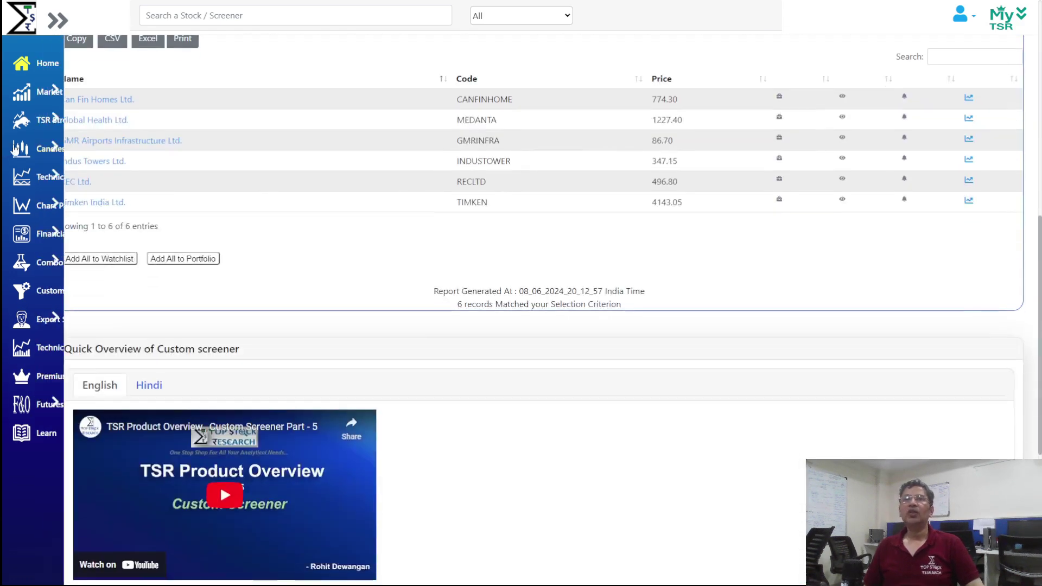
{"action": "left_click", "coordinate": [968, 98]}
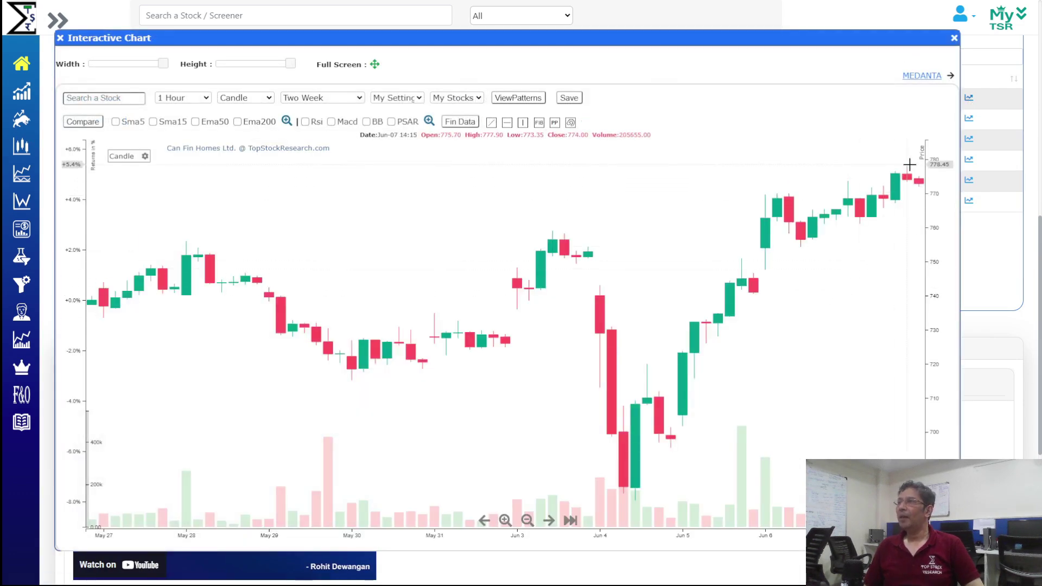
{"action": "left_click", "coordinate": [917, 76]}
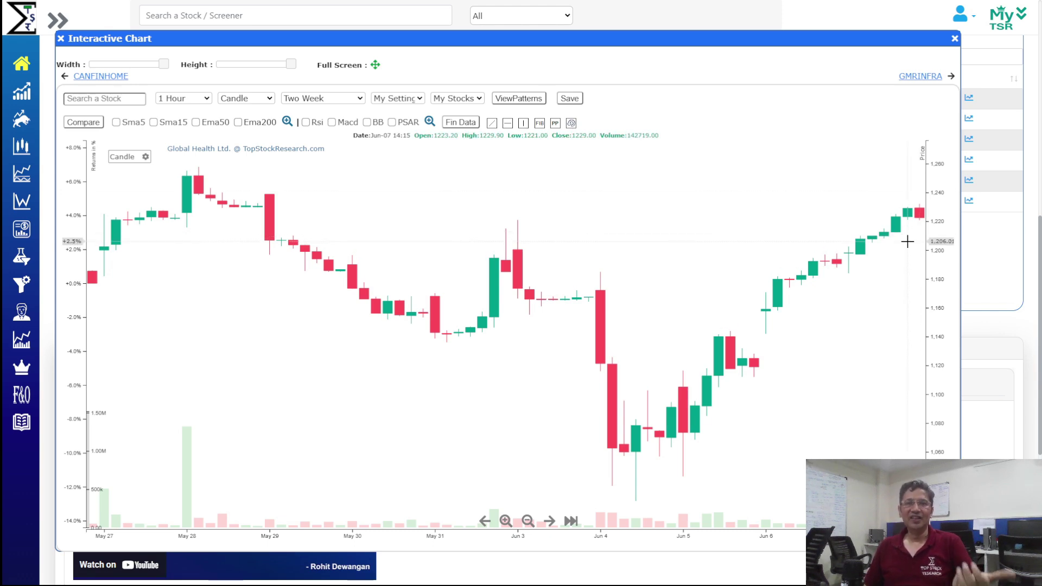
{"action": "left_click", "coordinate": [919, 77]}
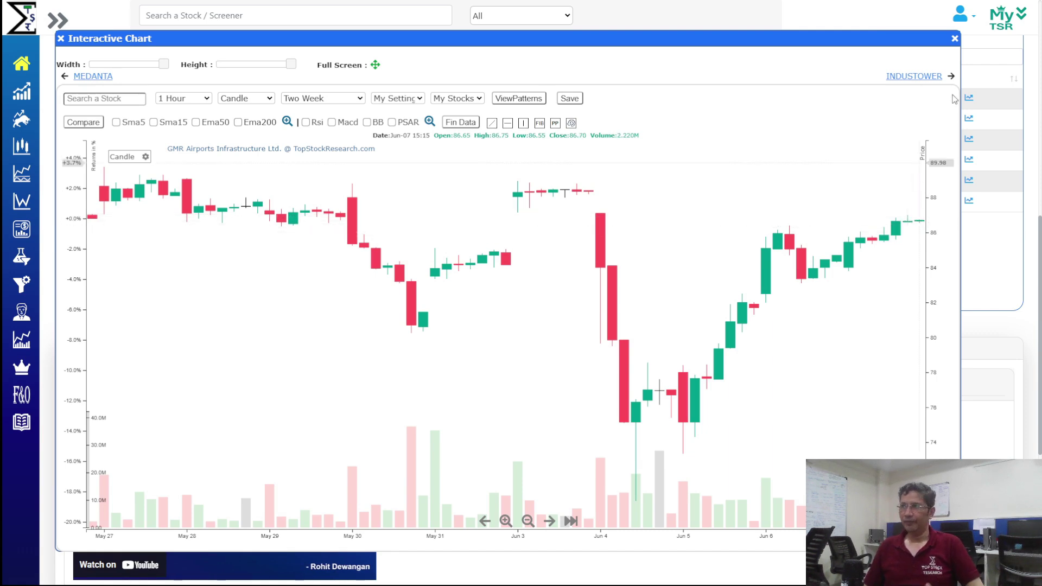
{"action": "left_click", "coordinate": [930, 77]}
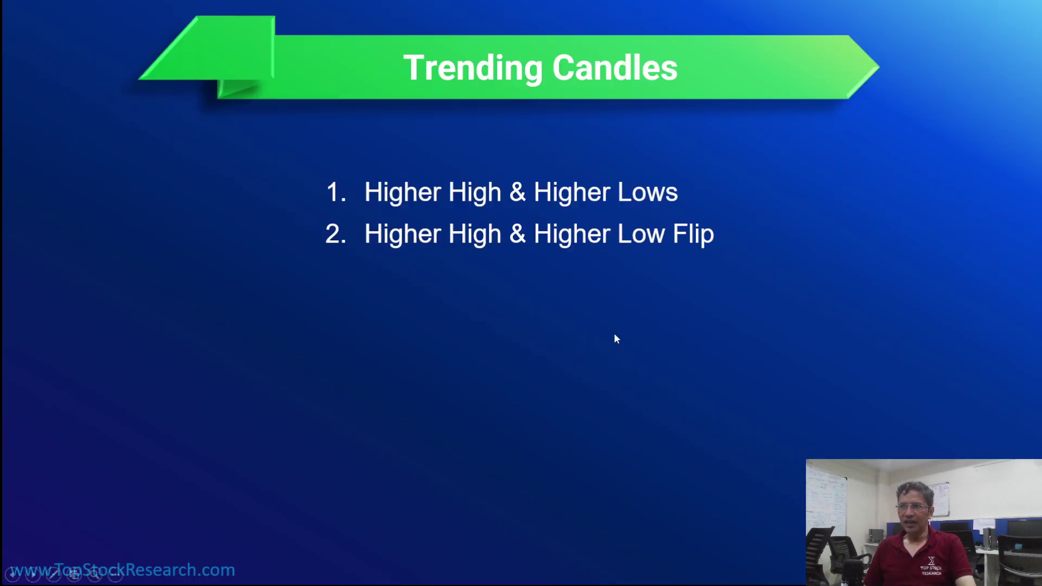
{"action": "left_click", "coordinate": [613, 333]}
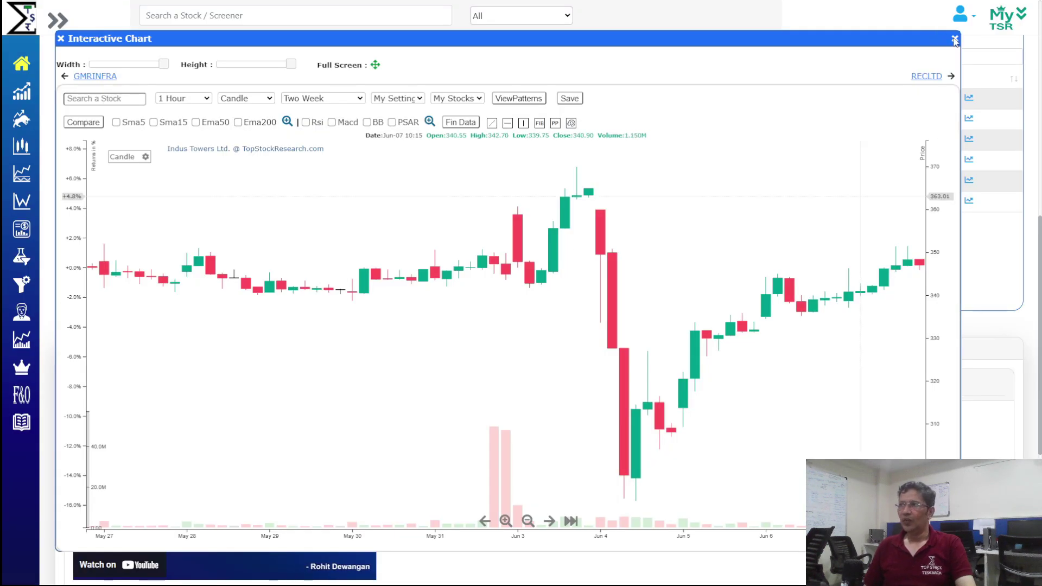
{"action": "left_click", "coordinate": [954, 38]}
Change the trending candle pattern to Lower High Lower Low and rerun the screener
{"action": "scroll", "coordinate": [543, 271], "scroll_direction": "up", "scroll_amount": 6}
{"action": "scroll", "coordinate": [464, 272], "scroll_direction": "up", "scroll_amount": 3}
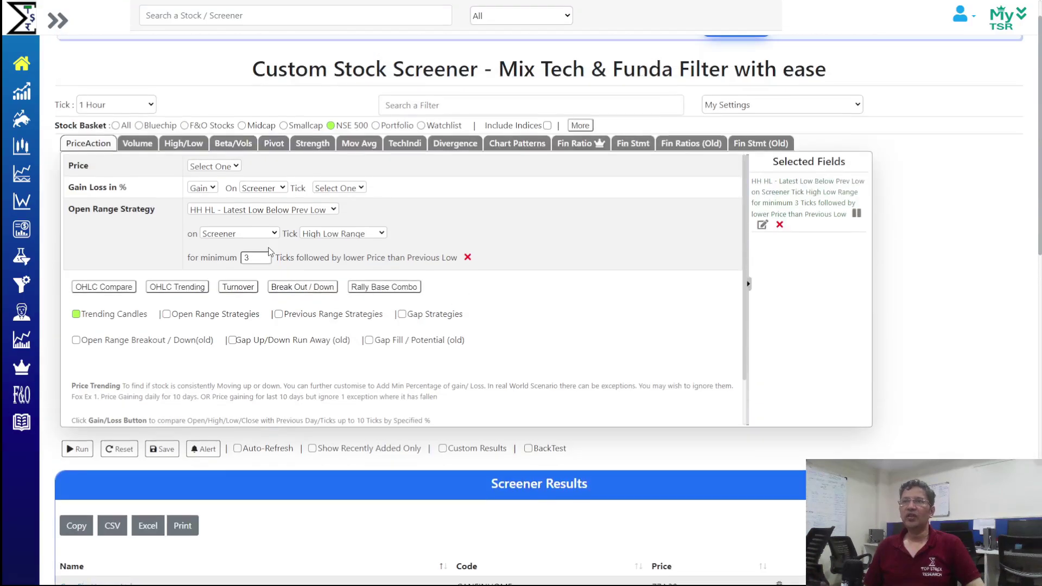
{"action": "left_click", "coordinate": [299, 211]}
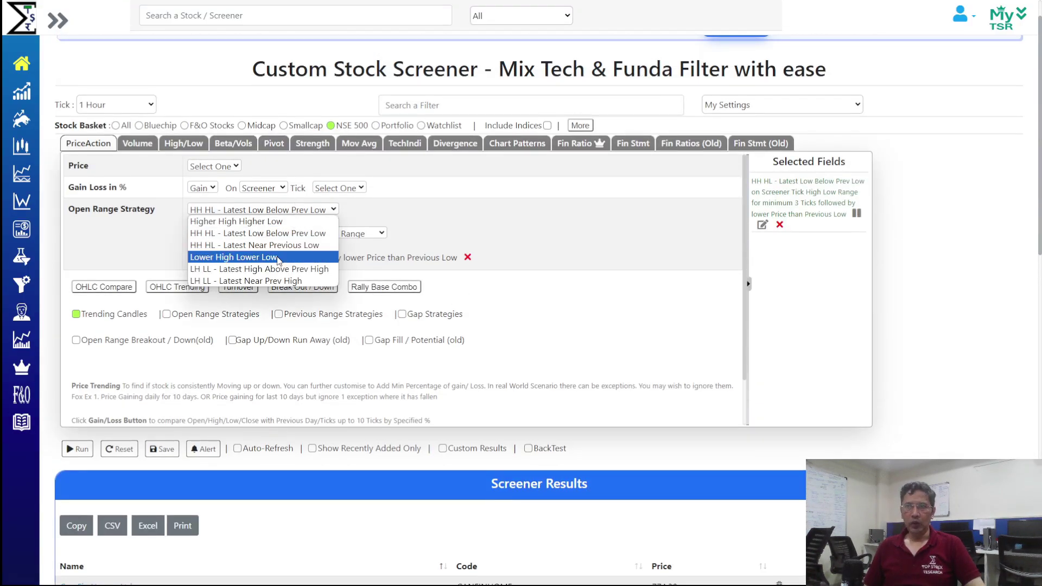
{"action": "left_click", "coordinate": [279, 259]}
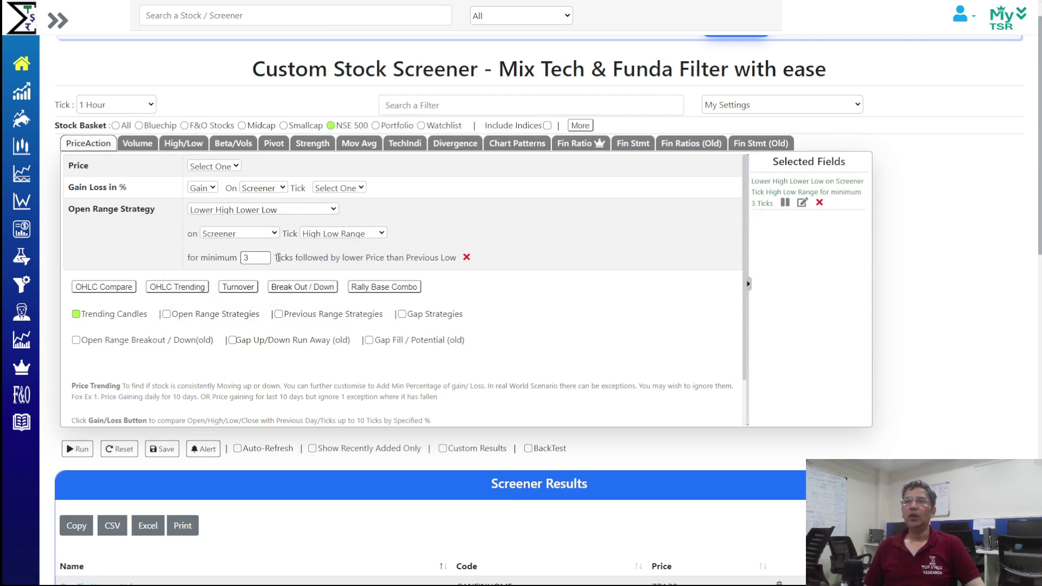
{"action": "left_click", "coordinate": [76, 449]}
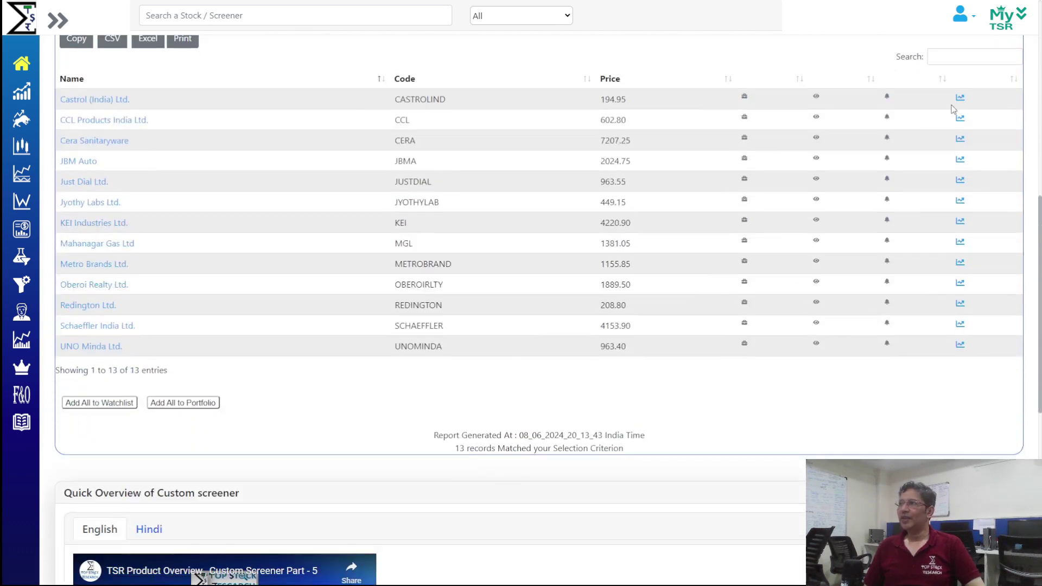
Review the hourly charts of Castrol (India) and CCL Products India, and close the chart window
{"action": "left_click", "coordinate": [959, 98]}
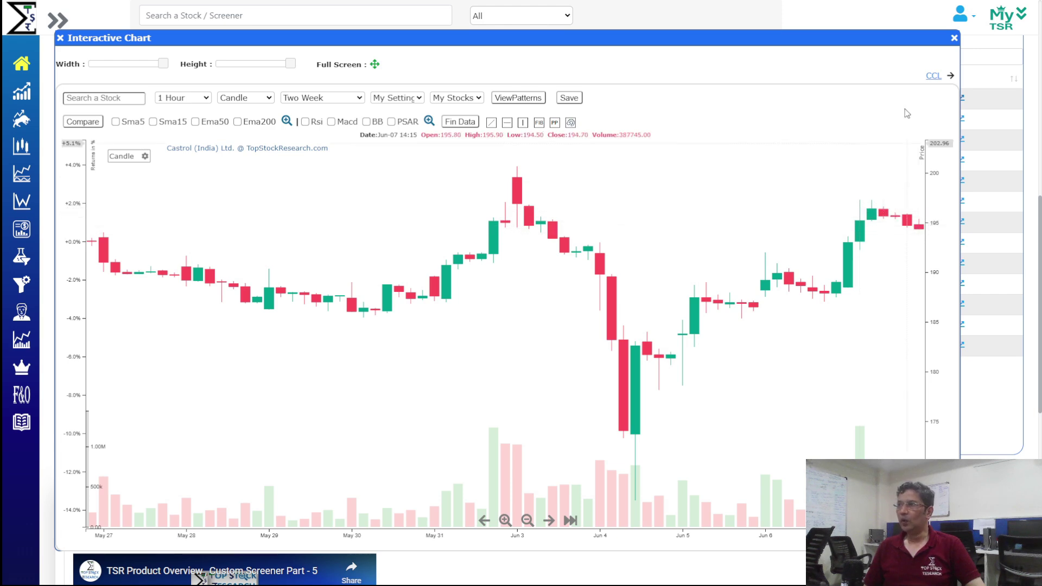
{"action": "left_click", "coordinate": [933, 76]}
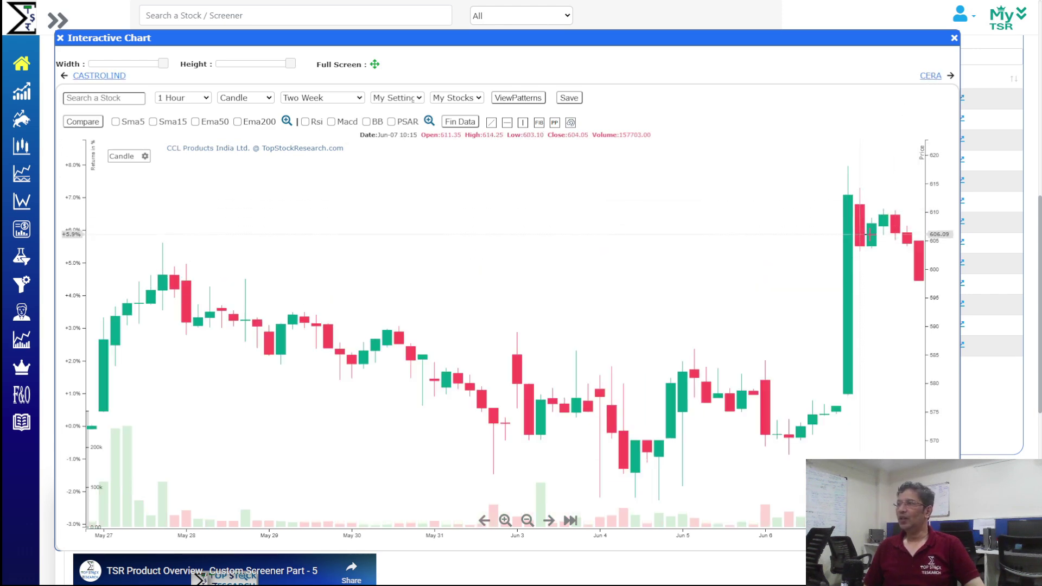
{"action": "left_click", "coordinate": [954, 37]}
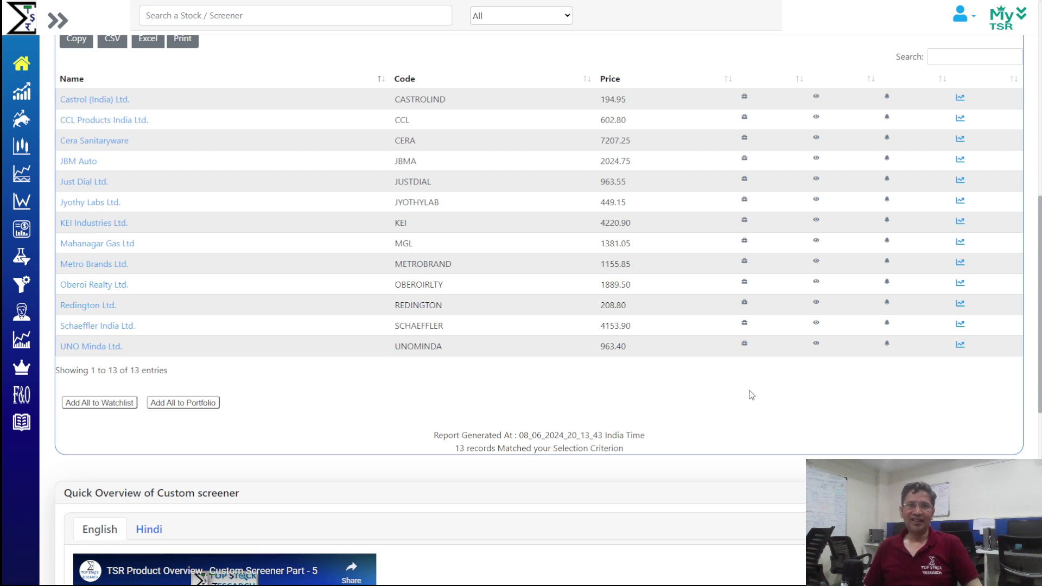
Change the trending candle pattern to LH LL - Latest High Above Prev High and rerun the screener
{"action": "scroll", "coordinate": [751, 395], "scroll_direction": "up", "scroll_amount": 9}
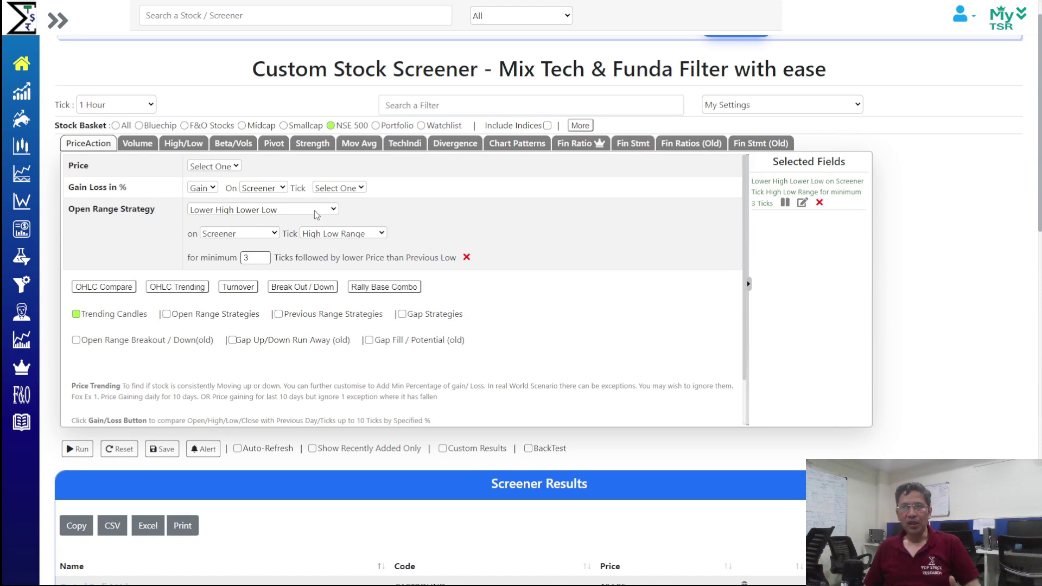
{"action": "left_click", "coordinate": [317, 212]}
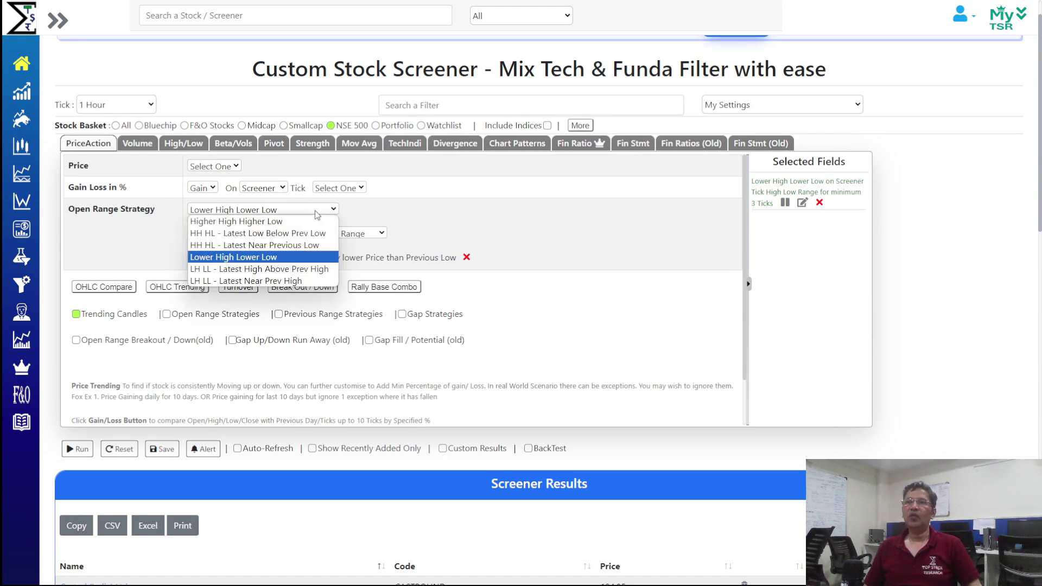
{"action": "left_click", "coordinate": [288, 269]}
{"action": "scroll", "coordinate": [970, 408], "scroll_direction": "down", "scroll_amount": 2}
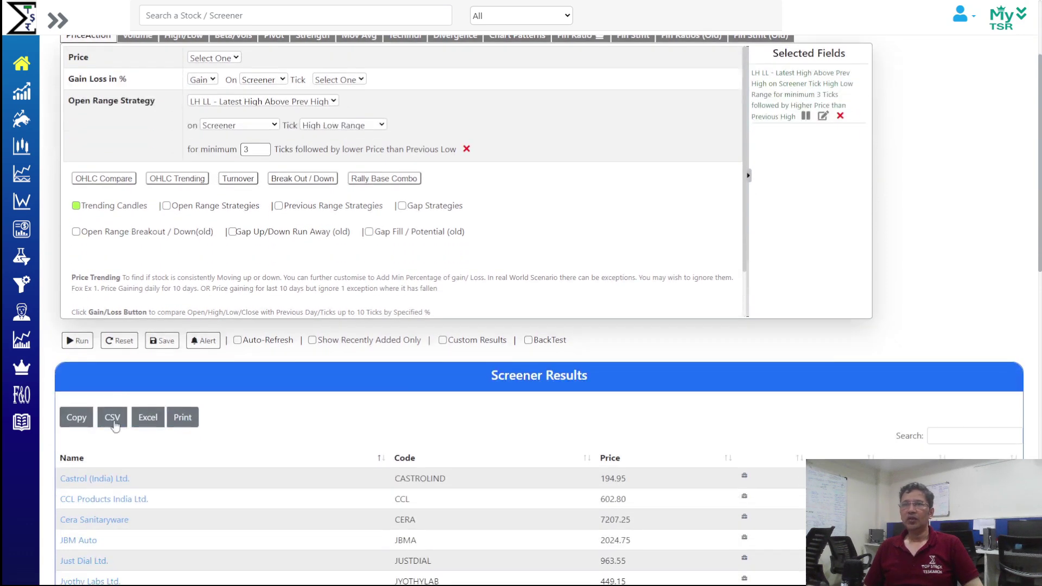
{"action": "left_click", "coordinate": [76, 343]}
Review the hourly charts of Aurobindo Pharma, C.E. Info Systems and FSN E-Commerce Ventures, and close the chart window
{"action": "scroll", "coordinate": [992, 313], "scroll_direction": "down", "scroll_amount": 3}
{"action": "scroll", "coordinate": [992, 313], "scroll_direction": "down", "scroll_amount": 3}
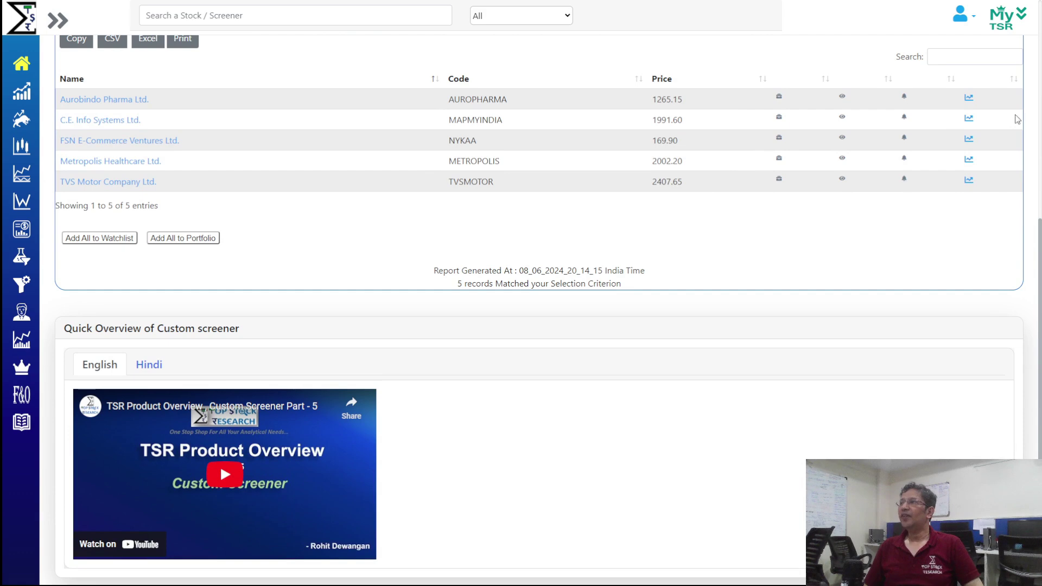
{"action": "left_click", "coordinate": [969, 97]}
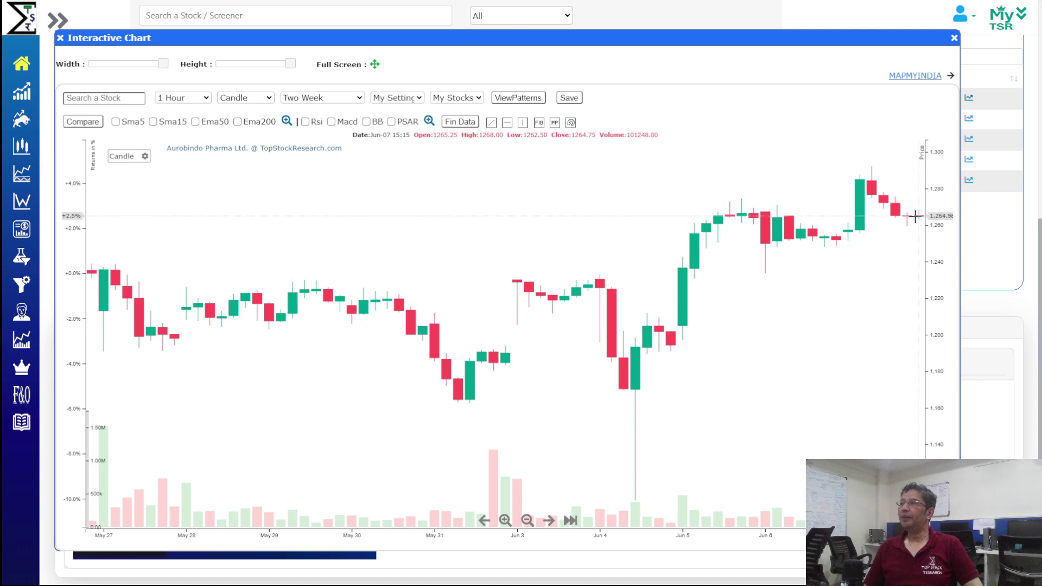
{"action": "left_click", "coordinate": [911, 78]}
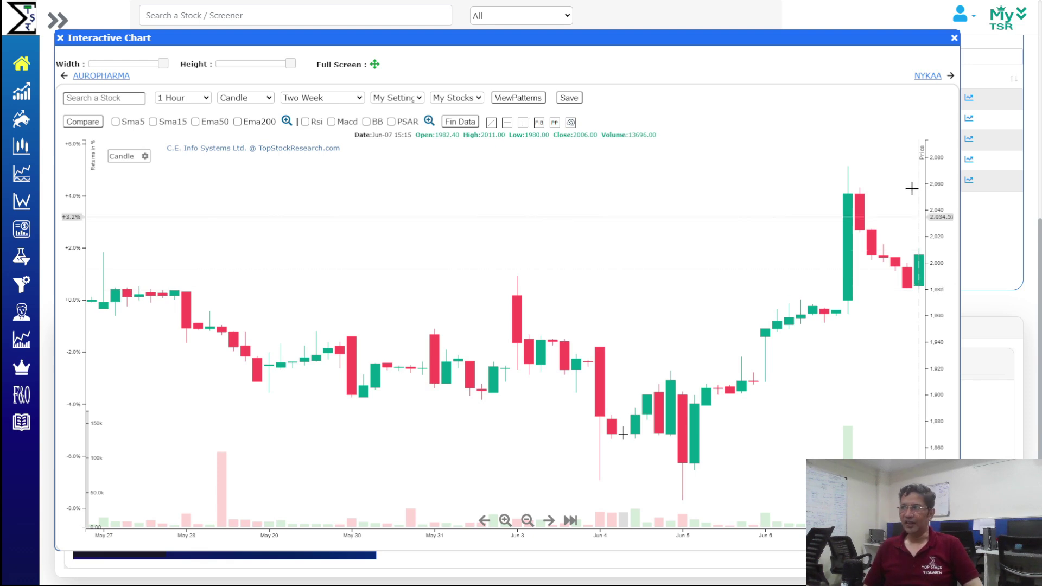
{"action": "left_click", "coordinate": [925, 77]}
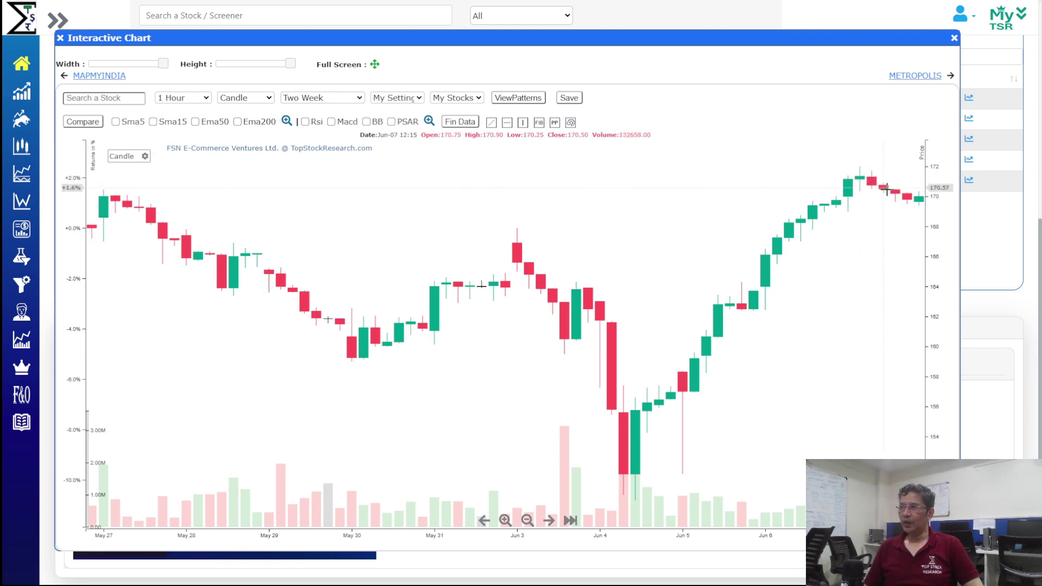
{"action": "left_click", "coordinate": [954, 38]}
Set the trending candle filter's range to Candle Body Range and rerun the screener
{"action": "scroll", "coordinate": [385, 287], "scroll_direction": "up", "scroll_amount": 7}
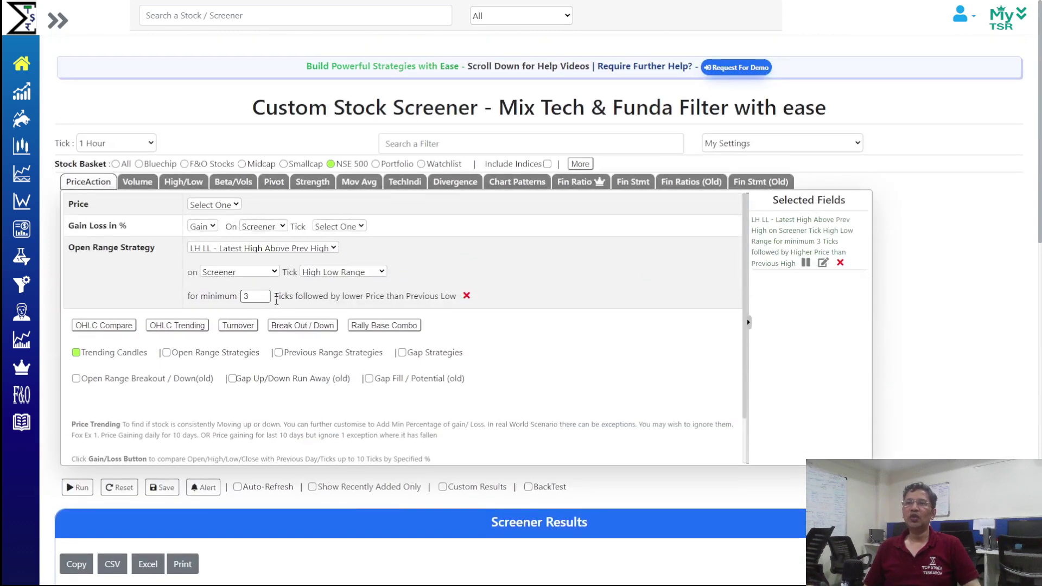
{"action": "left_click", "coordinate": [345, 272]}
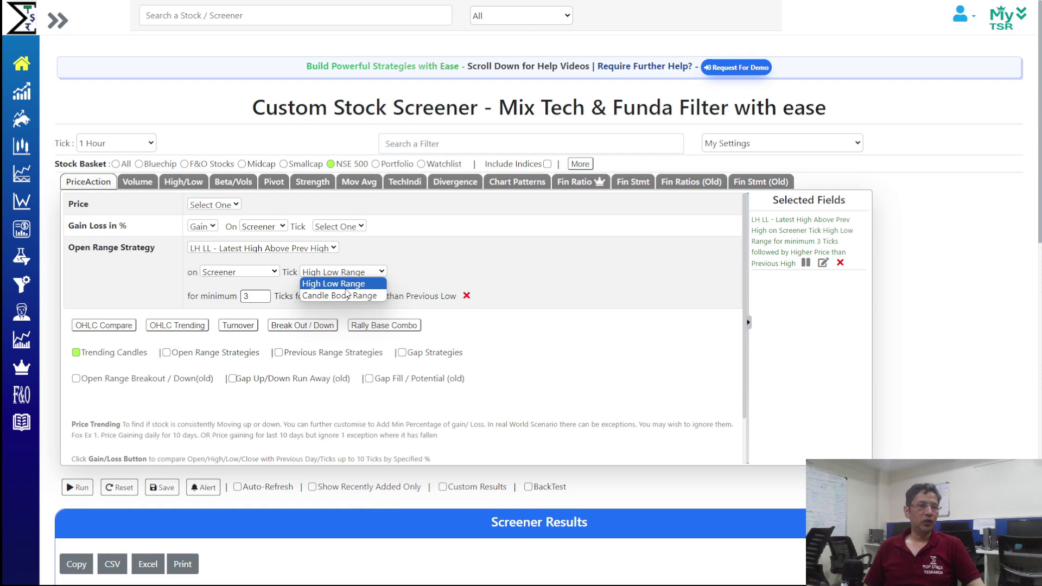
{"action": "left_click", "coordinate": [346, 296]}
{"action": "left_click", "coordinate": [80, 487]}
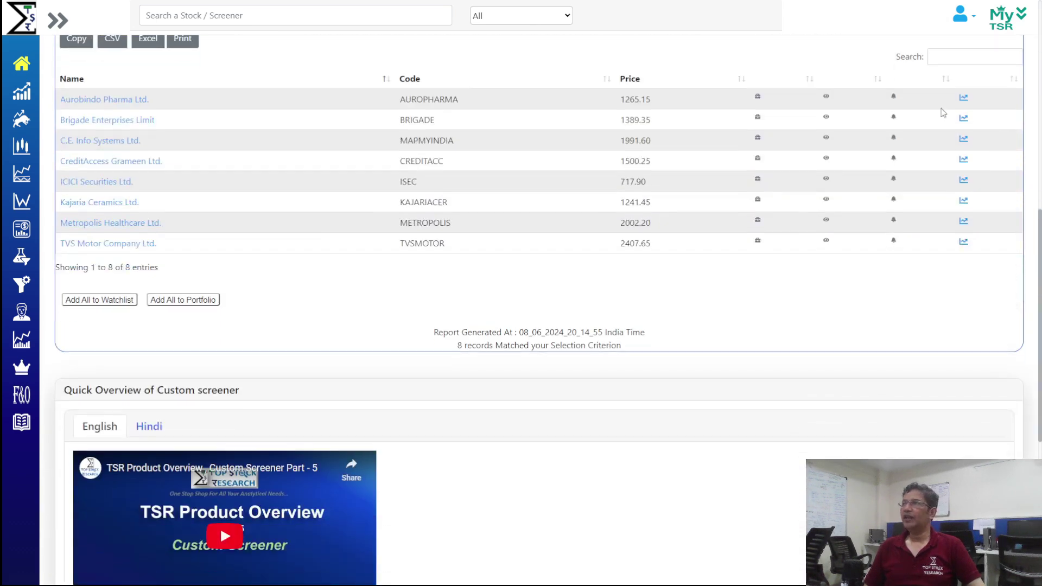
Review the hourly charts of Aurobindo Pharma and Brigade Enterprises, and close the chart window
{"action": "left_click", "coordinate": [963, 98]}
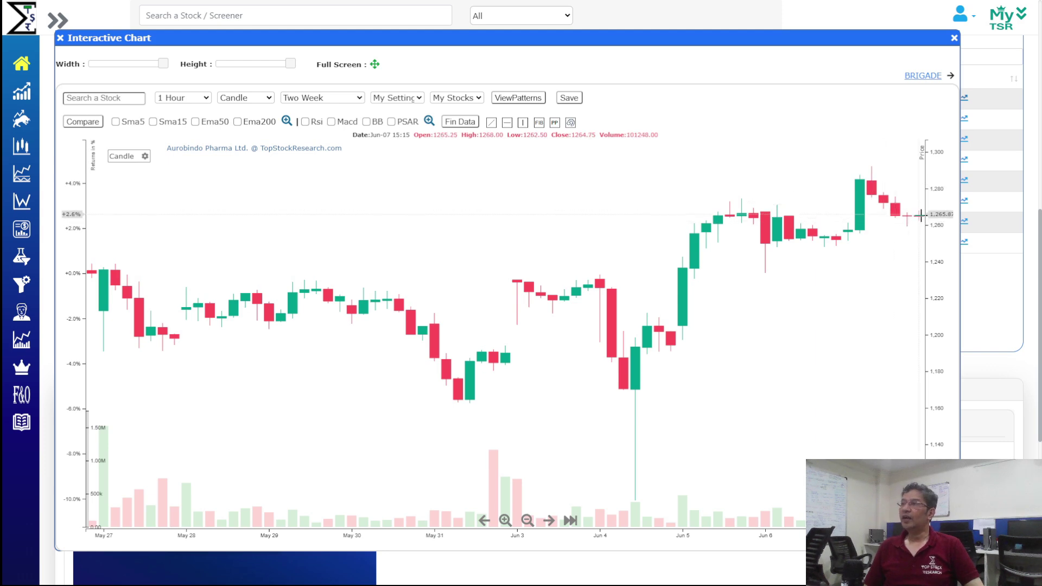
{"action": "left_click", "coordinate": [916, 78]}
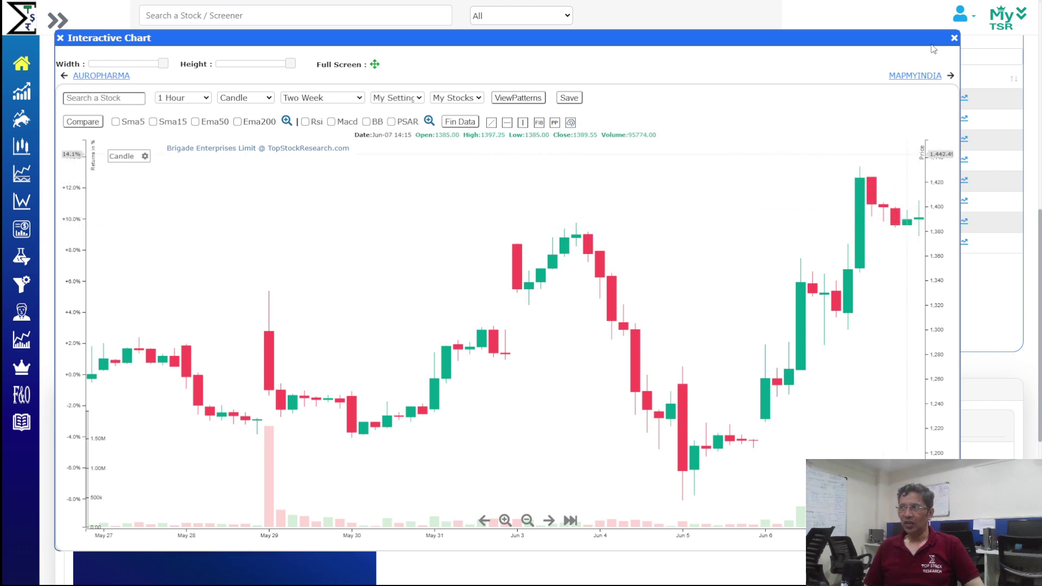
{"action": "left_click", "coordinate": [954, 39]}
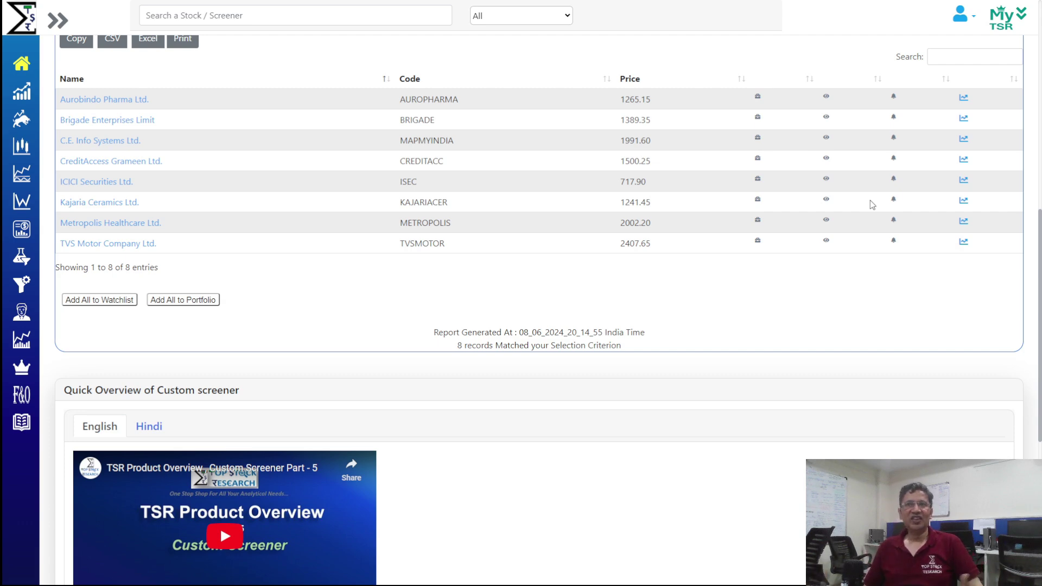
{"action": "scroll", "coordinate": [1031, 343], "scroll_direction": "up", "scroll_amount": 7}
{"action": "scroll", "coordinate": [1032, 343], "scroll_direction": "up", "scroll_amount": 3}
{"action": "left_click", "coordinate": [149, 144]}
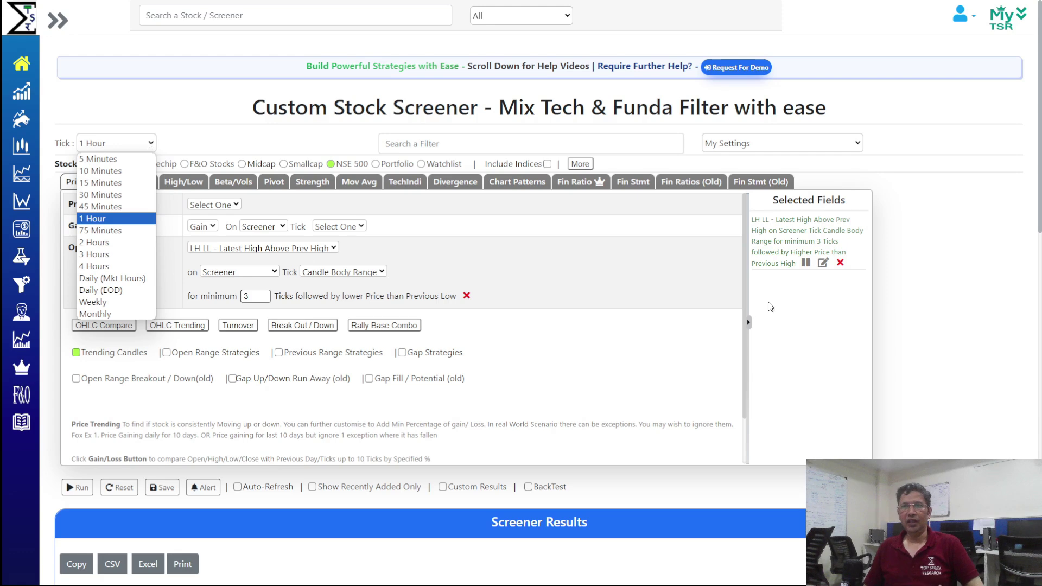
{"action": "left_click", "coordinate": [661, 364]}
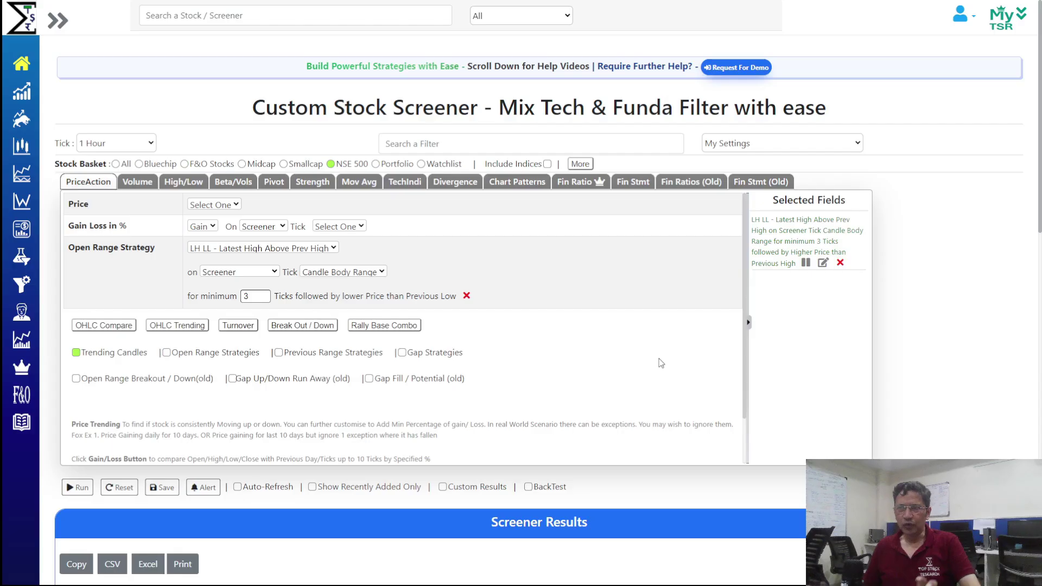
Replace the trending candle filter with an OHLC Trending filter and view its trend and candle type options
{"action": "left_click", "coordinate": [466, 296]}
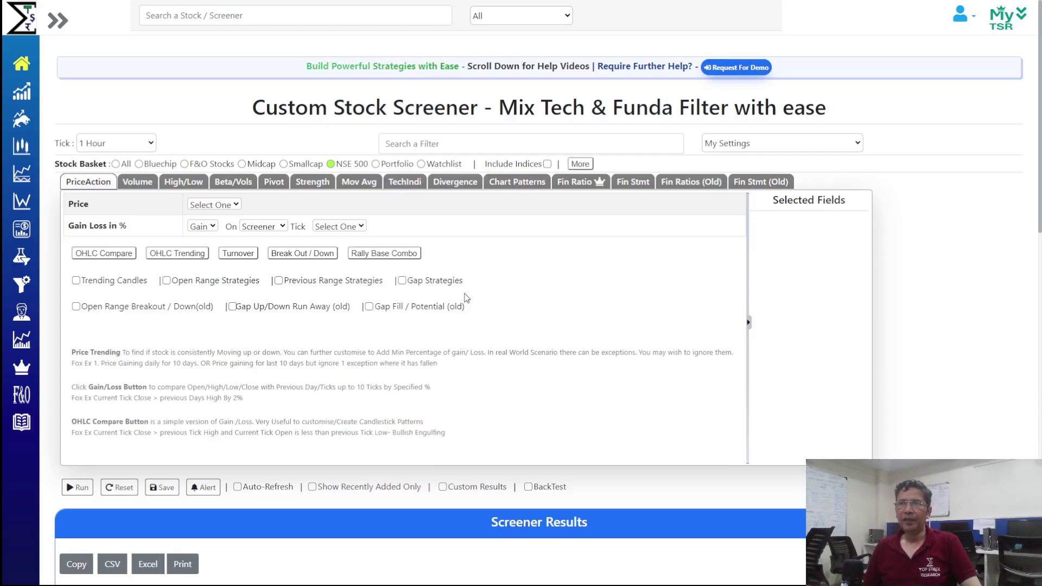
{"action": "left_click", "coordinate": [181, 257]}
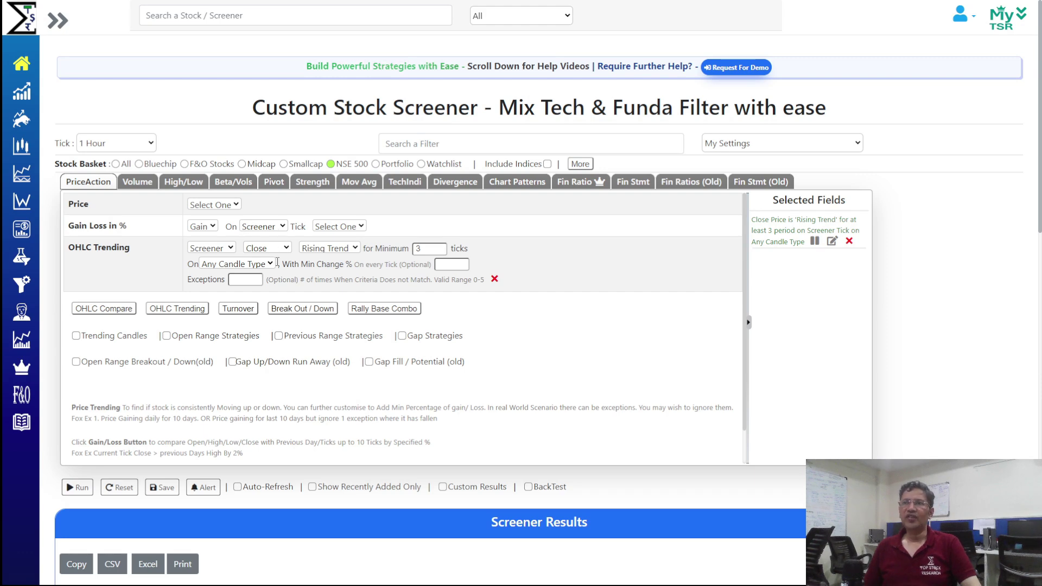
{"action": "left_click", "coordinate": [336, 249]}
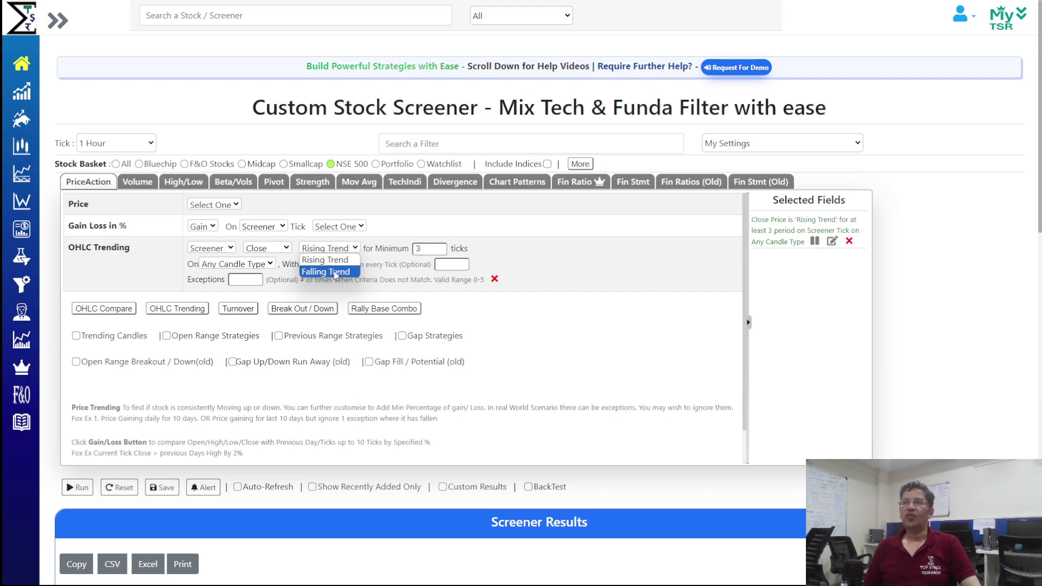
{"action": "left_click", "coordinate": [239, 266]}
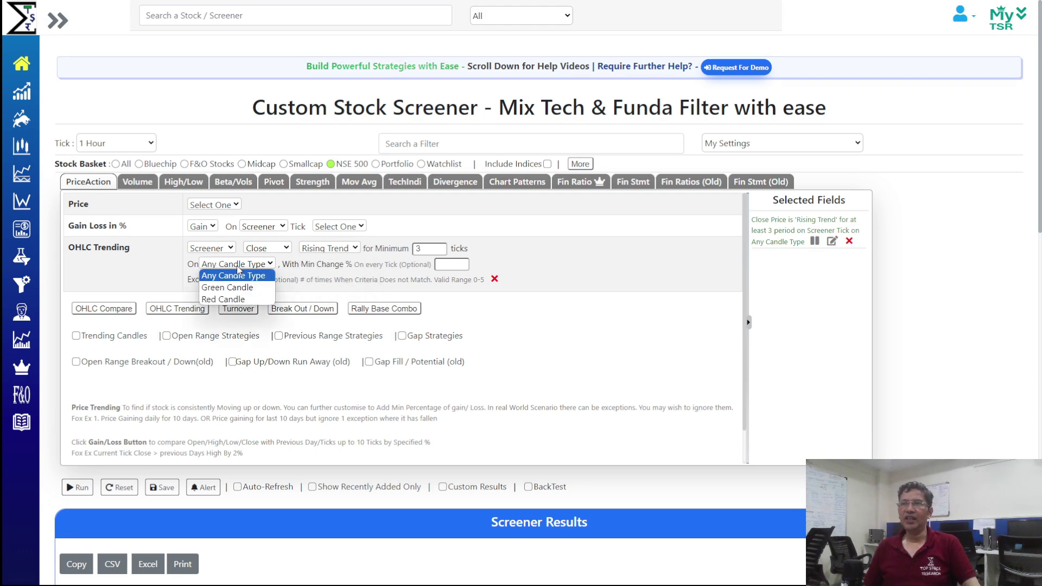
{"action": "left_click", "coordinate": [238, 268]}
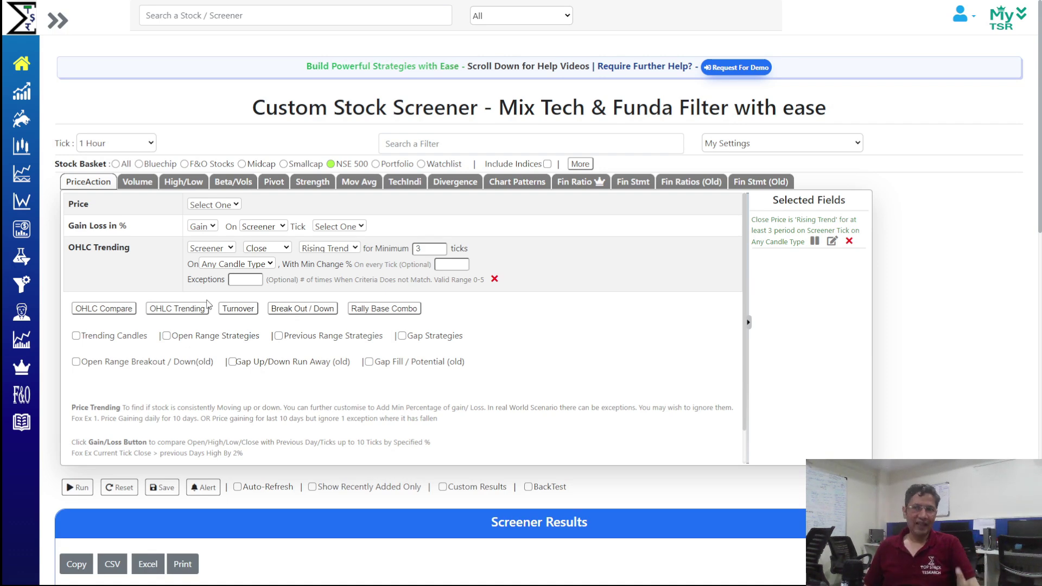
Remove the OHLC Trending filter and enable the Trending Candles filter again
{"action": "left_click", "coordinate": [494, 279]}
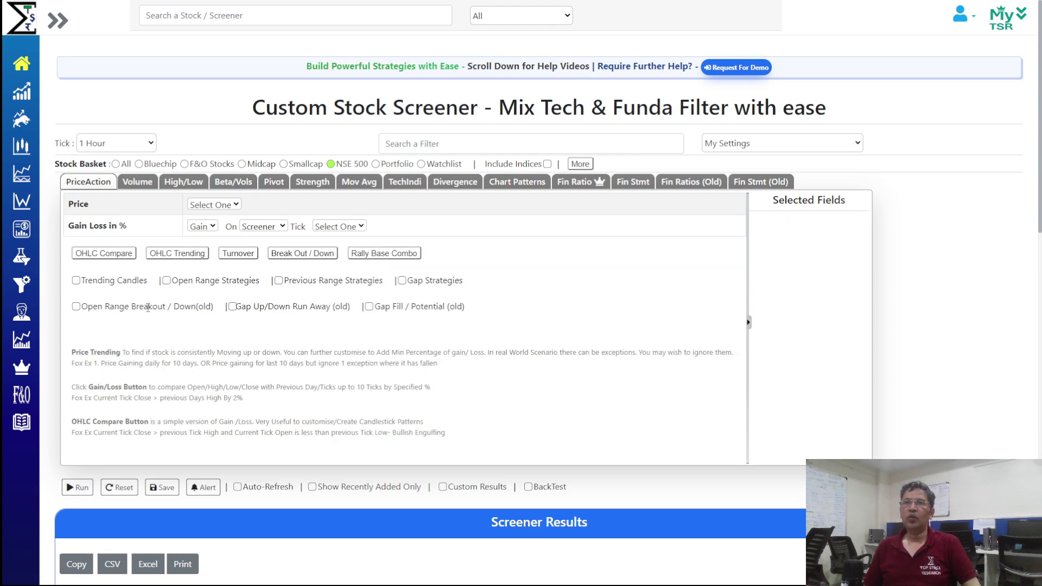
{"action": "left_click", "coordinate": [76, 280]}
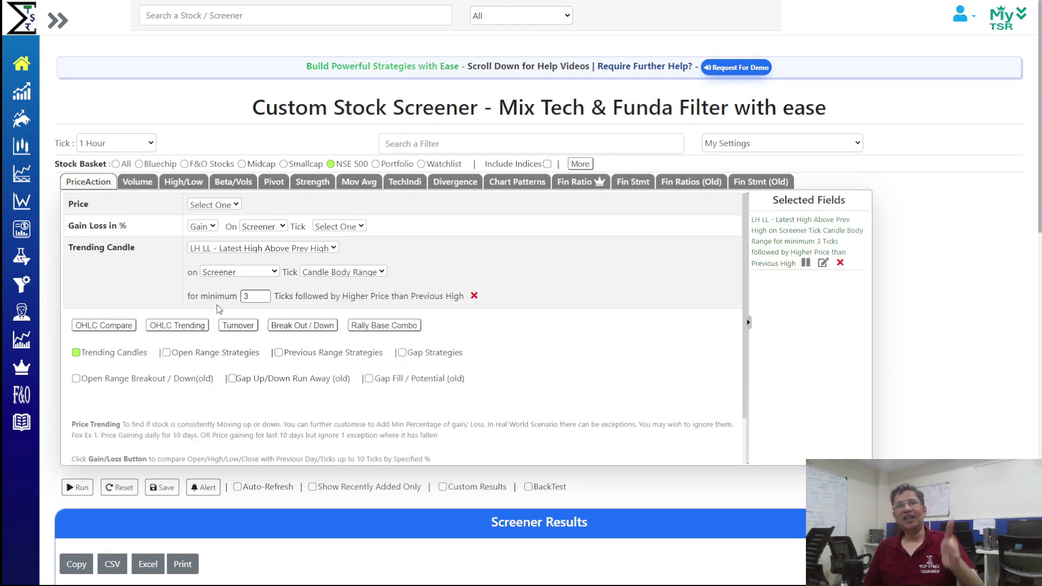